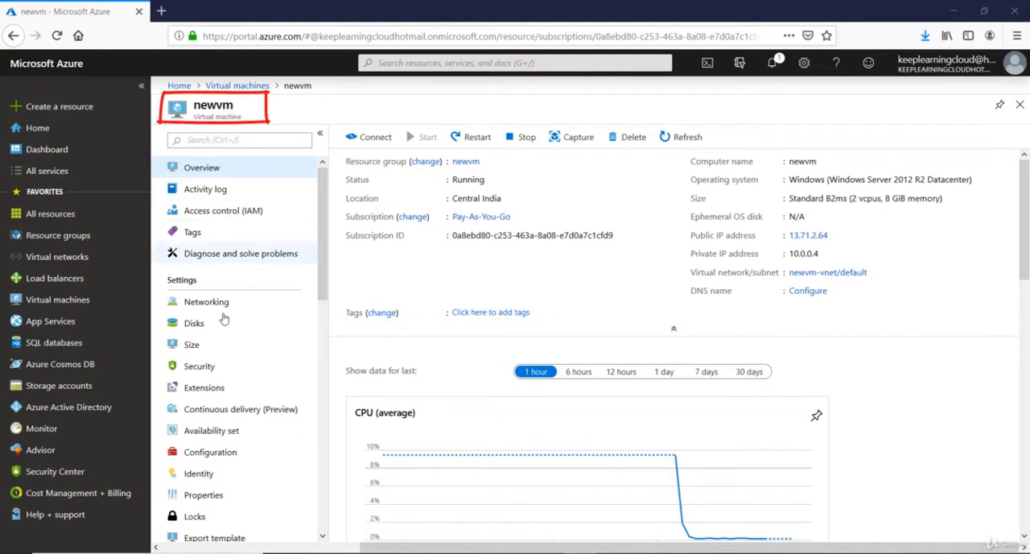
Open the catalogue of extensions that can be added to newvm and look through the available entries.
click(203, 394)
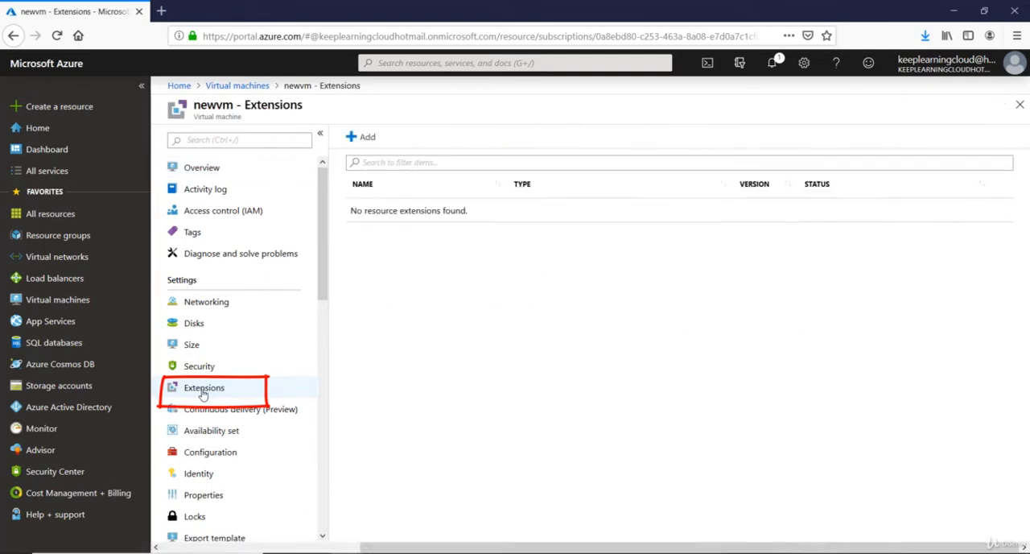
click(362, 138)
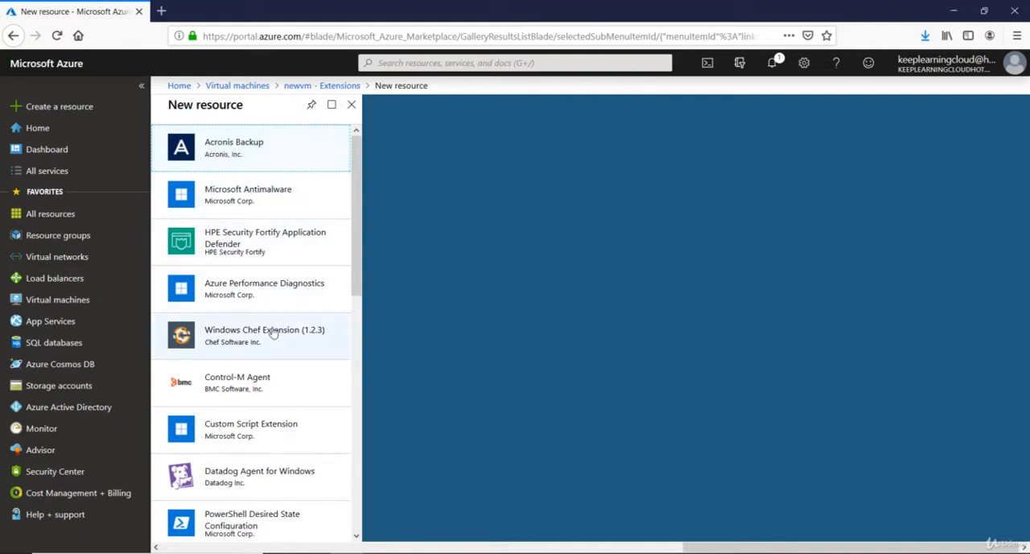
scroll(346, 280, down, 3)
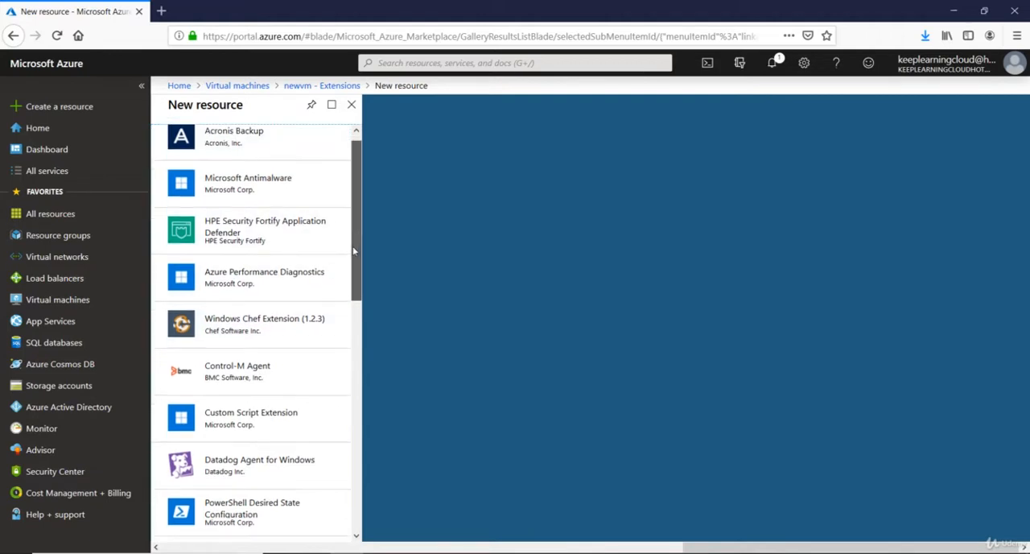
scroll(346, 279, down, 8)
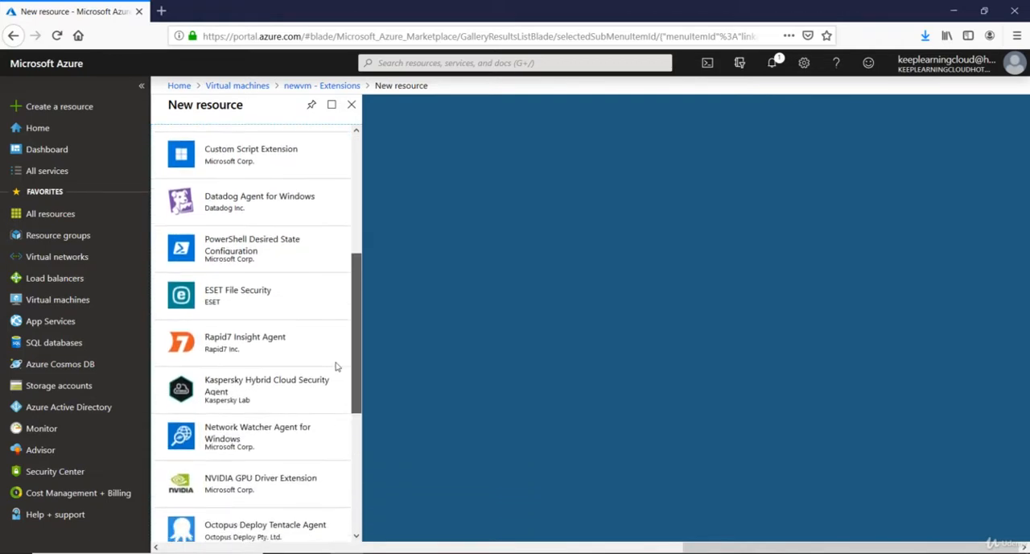
scroll(335, 387, down, 4)
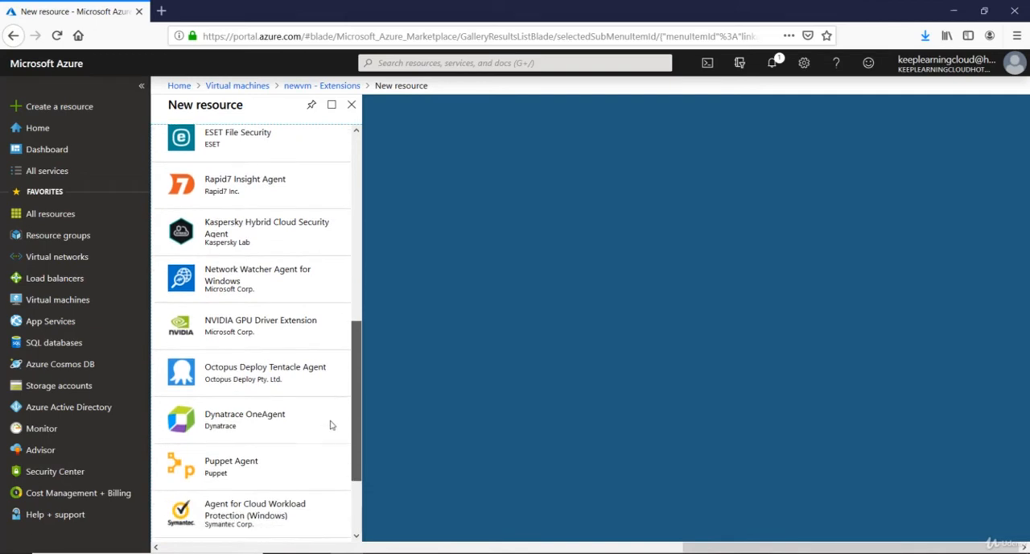
scroll(330, 444, down, 1)
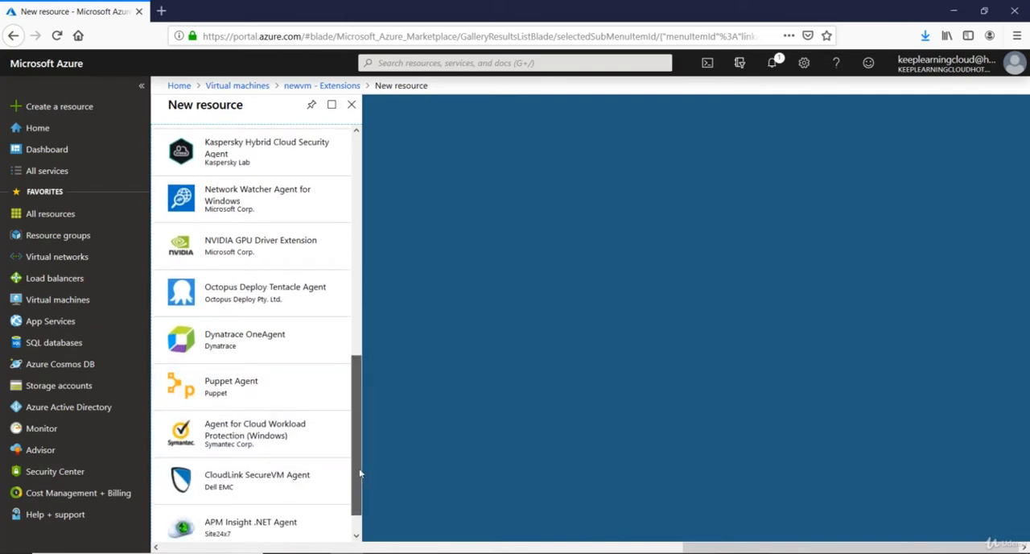
drag(360, 474, 373, 302)
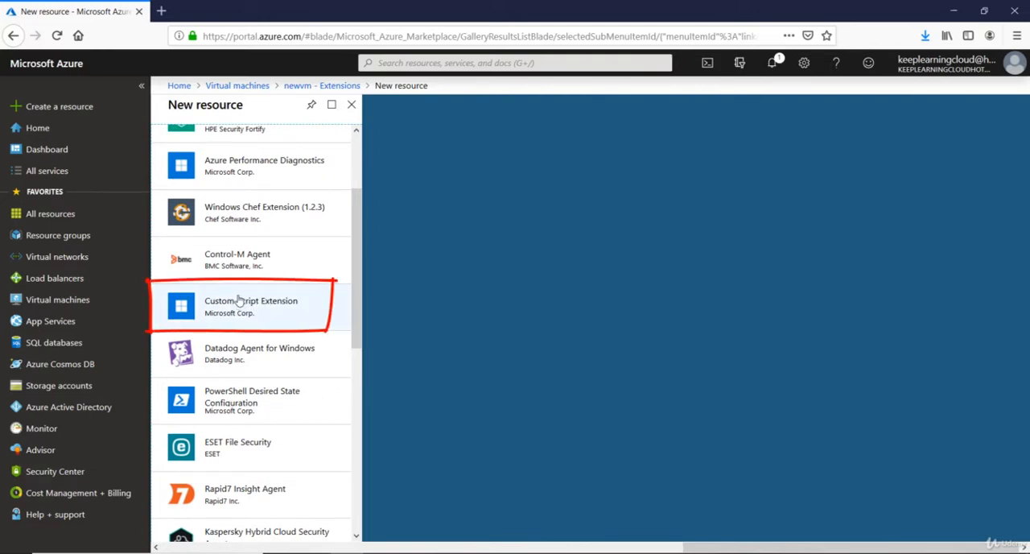
drag(360, 318, 357, 264)
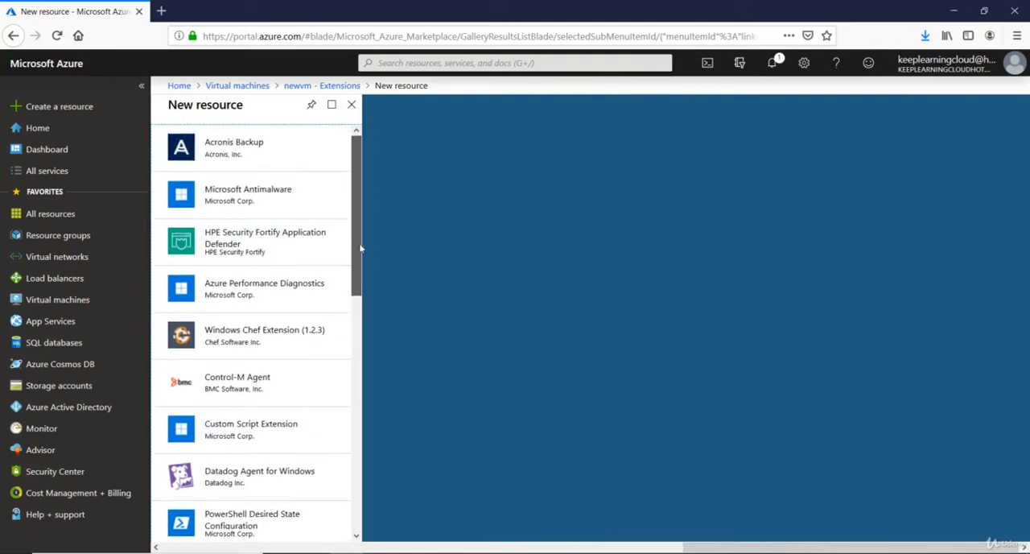
Install the Microsoft Antimalware extension on newvm with its default configuration settings.
click(216, 195)
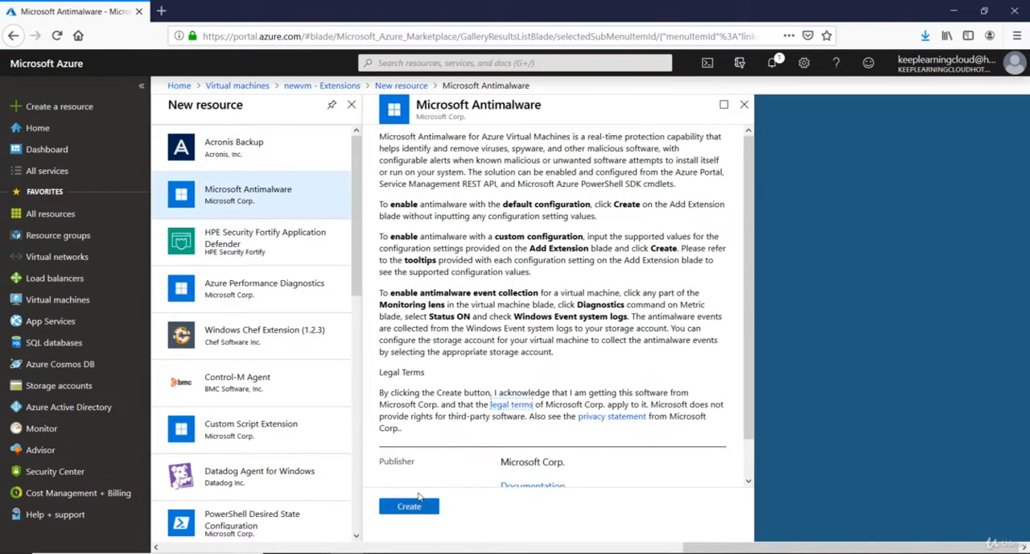
click(409, 507)
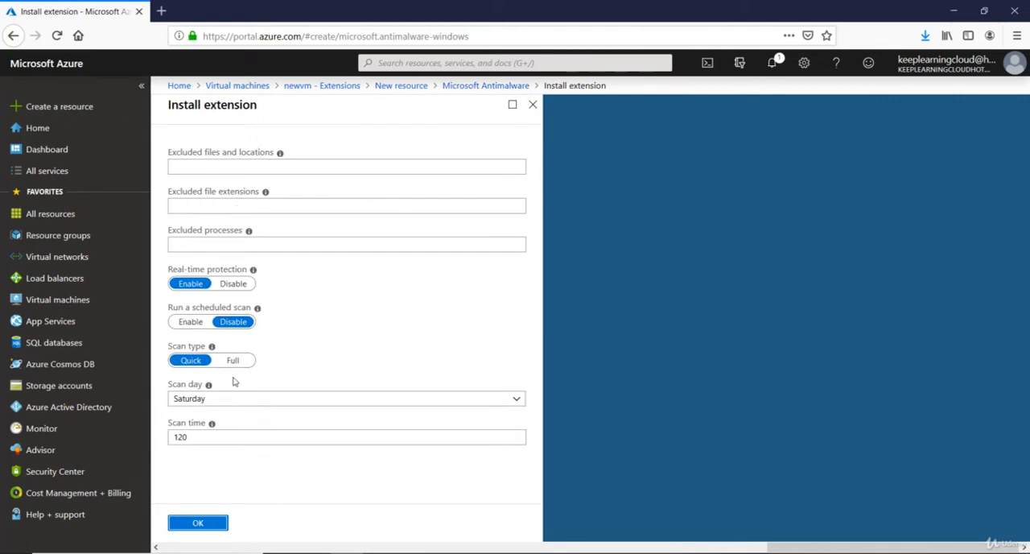
click(202, 524)
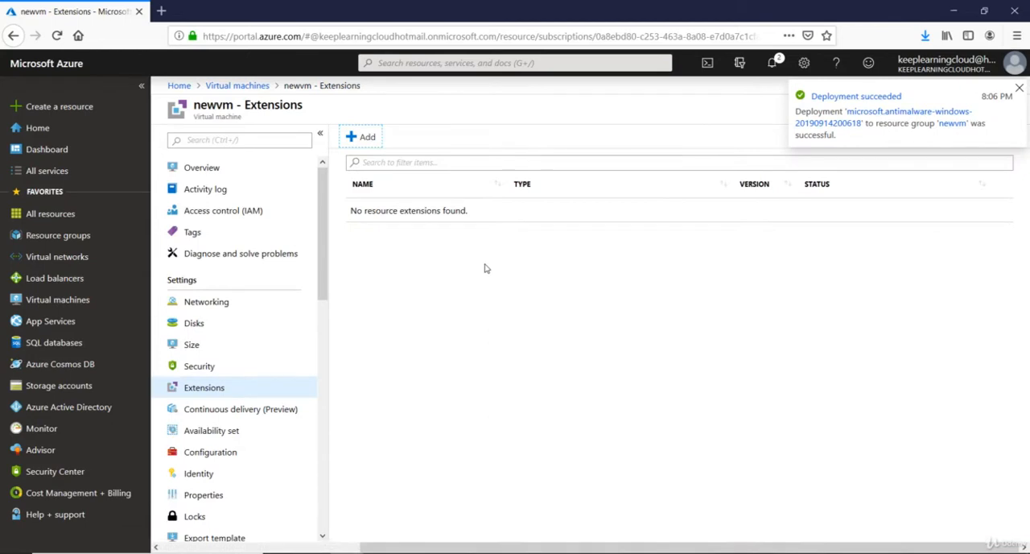
click(358, 139)
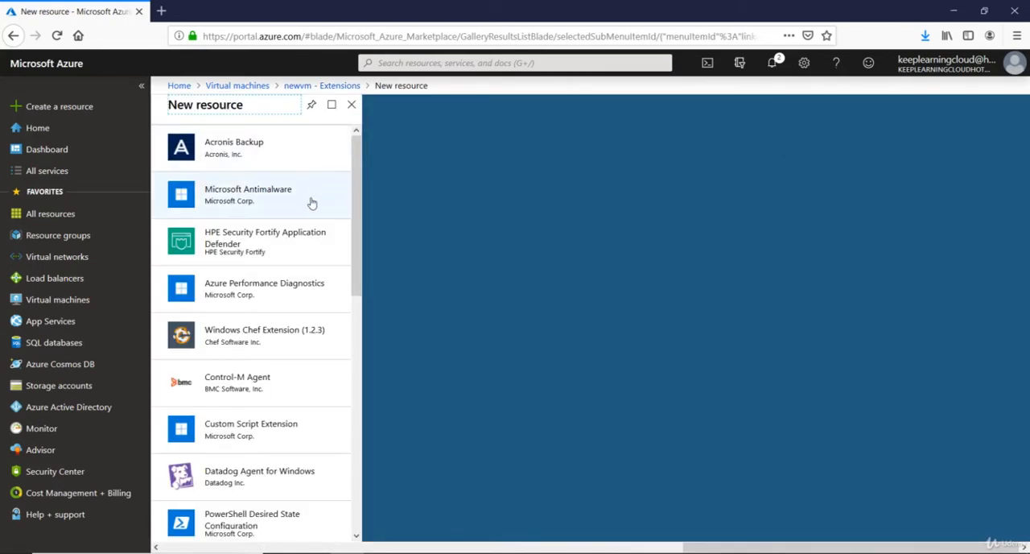
click(234, 441)
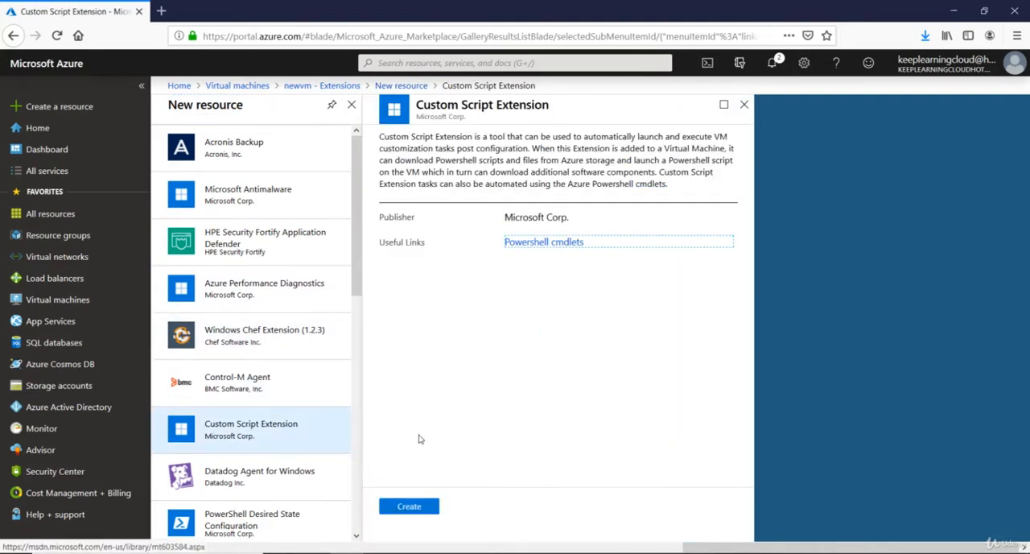
click(414, 507)
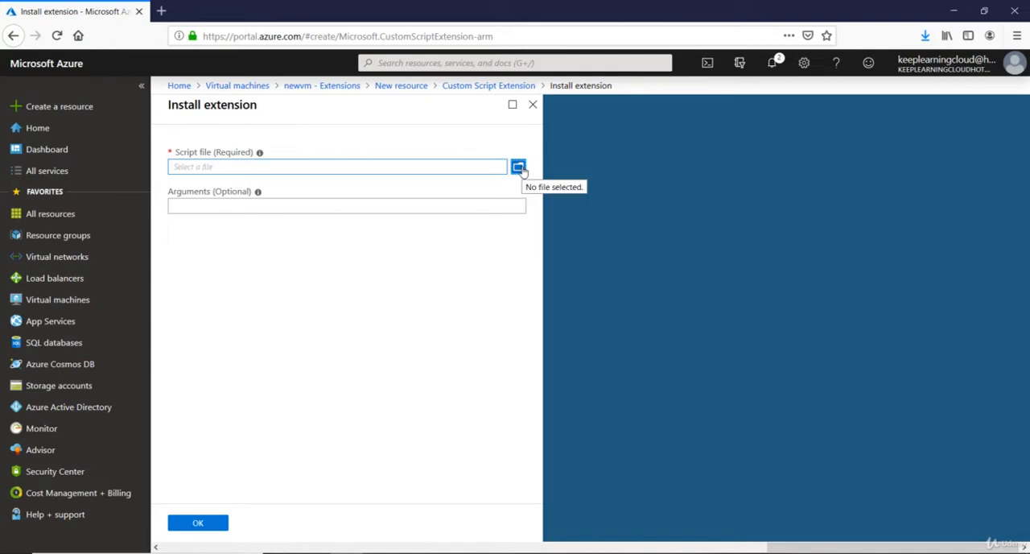
click(241, 198)
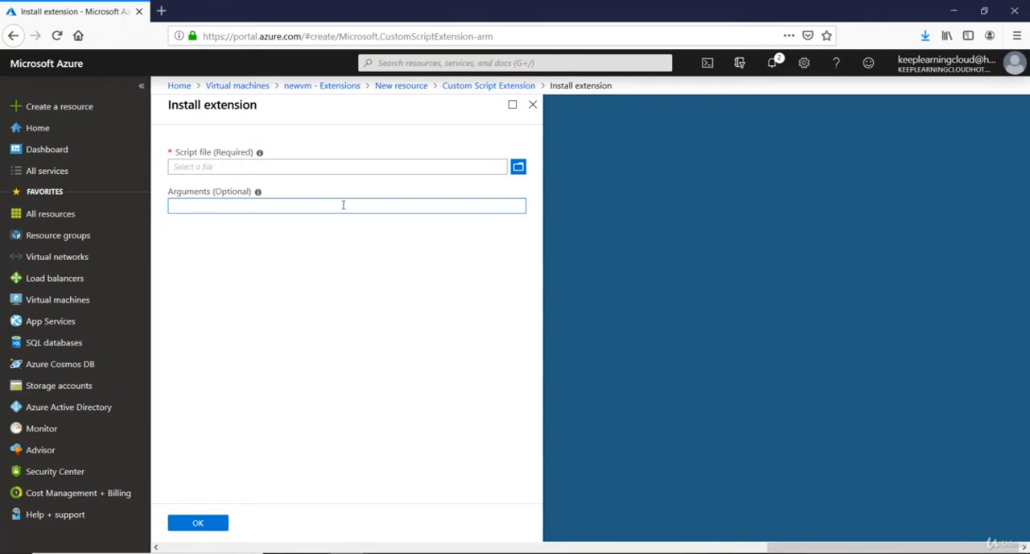
click(533, 105)
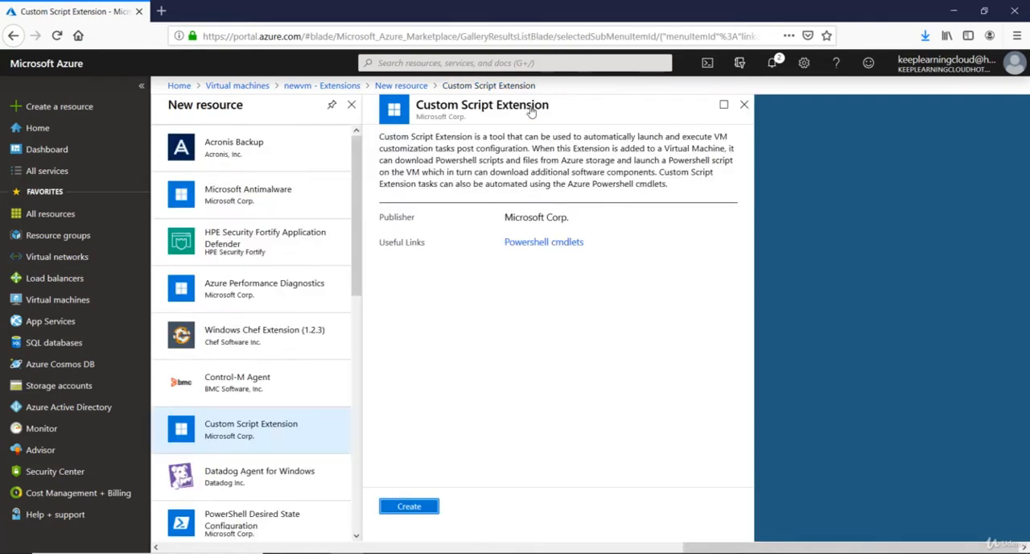
click(743, 105)
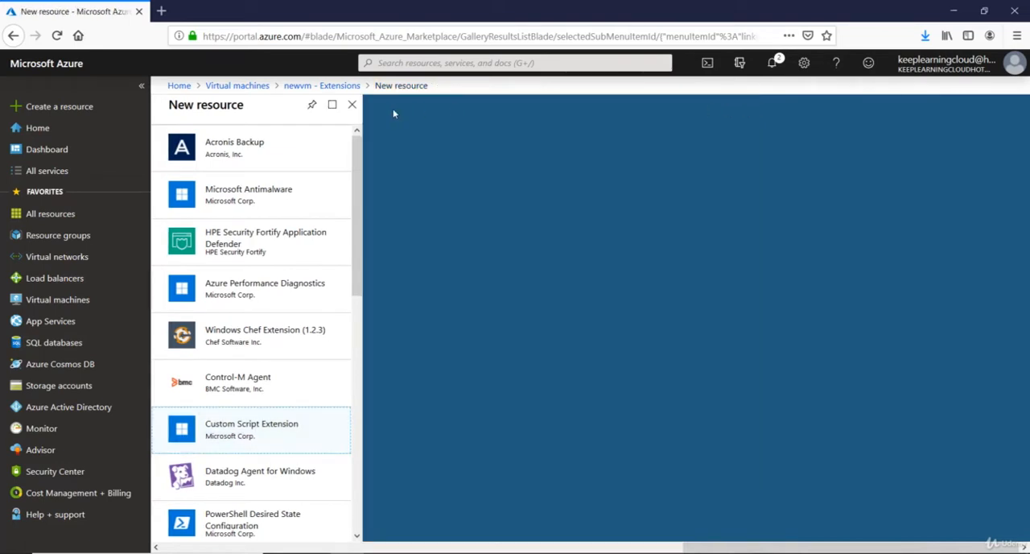
Return to newvm's extensions and reload the page to check which extensions are listed.
click(330, 85)
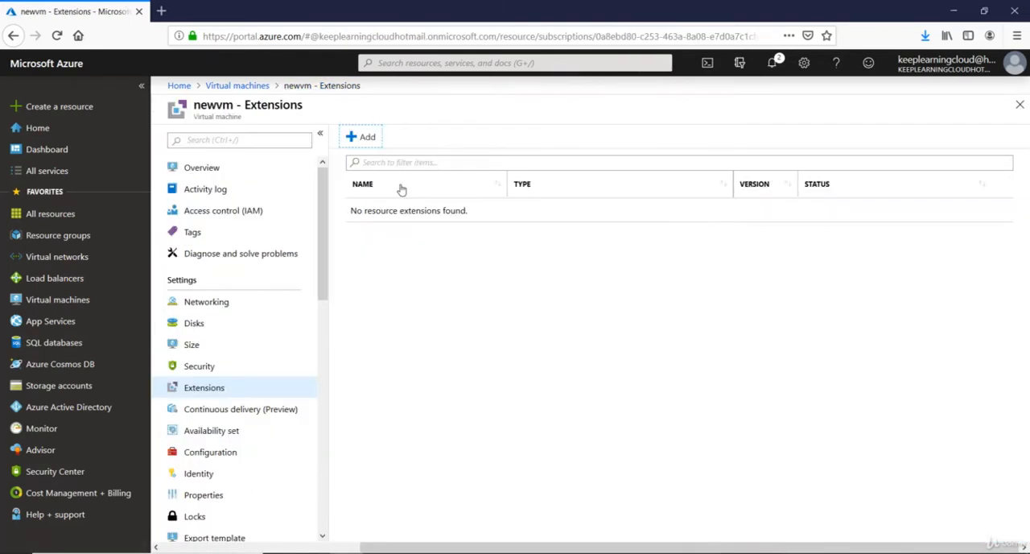
click(221, 369)
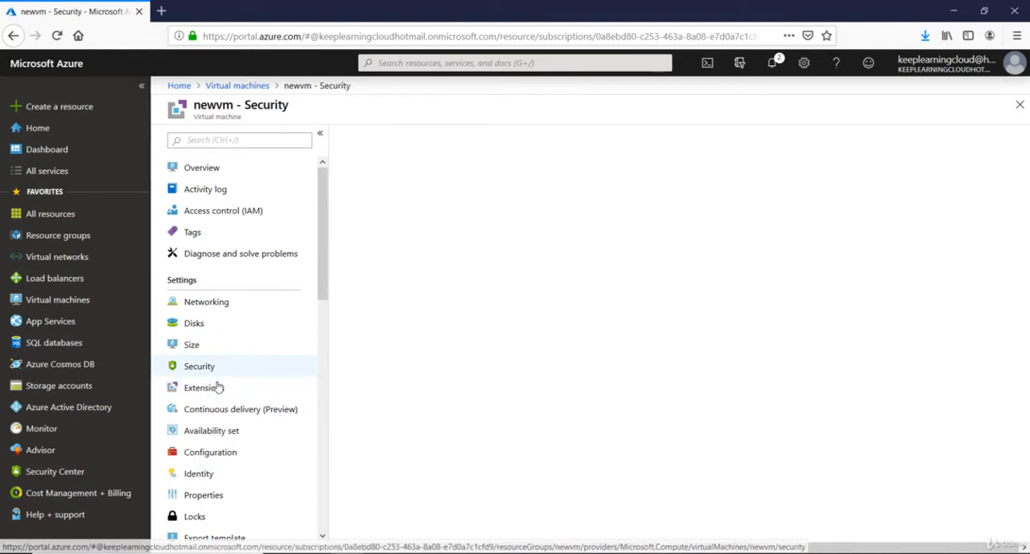
click(249, 388)
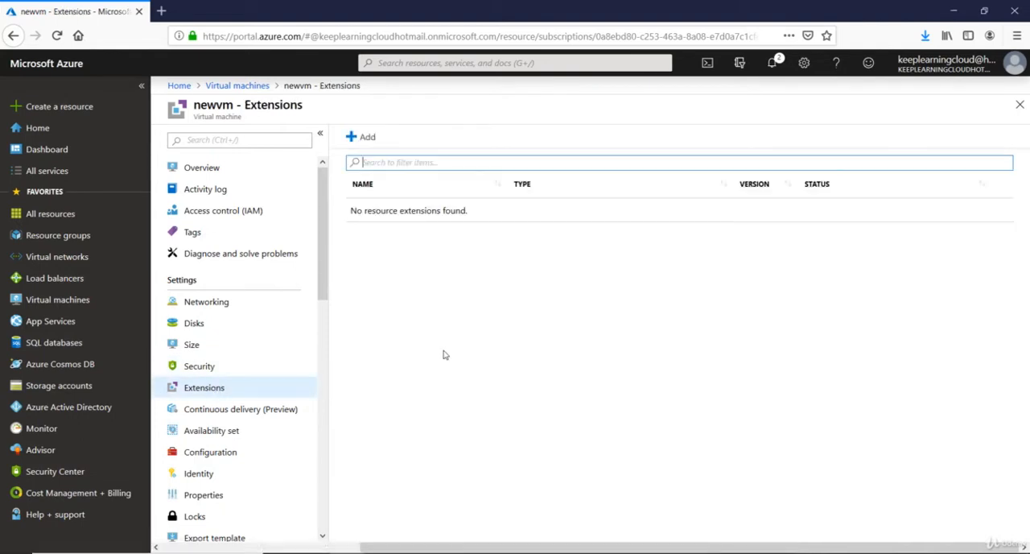
Start adding the Custom Script Extension to newvm, opening its install form.
click(358, 139)
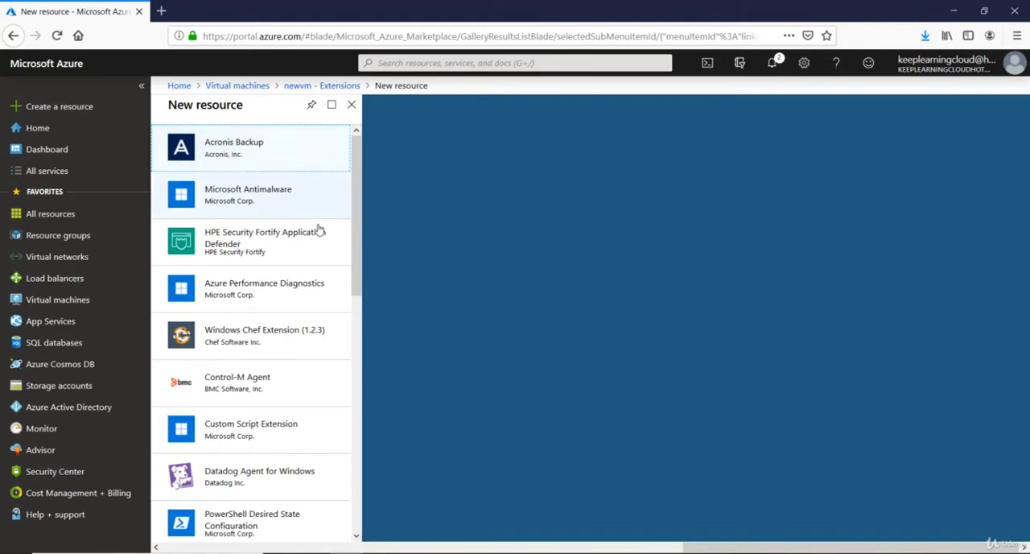
click(272, 445)
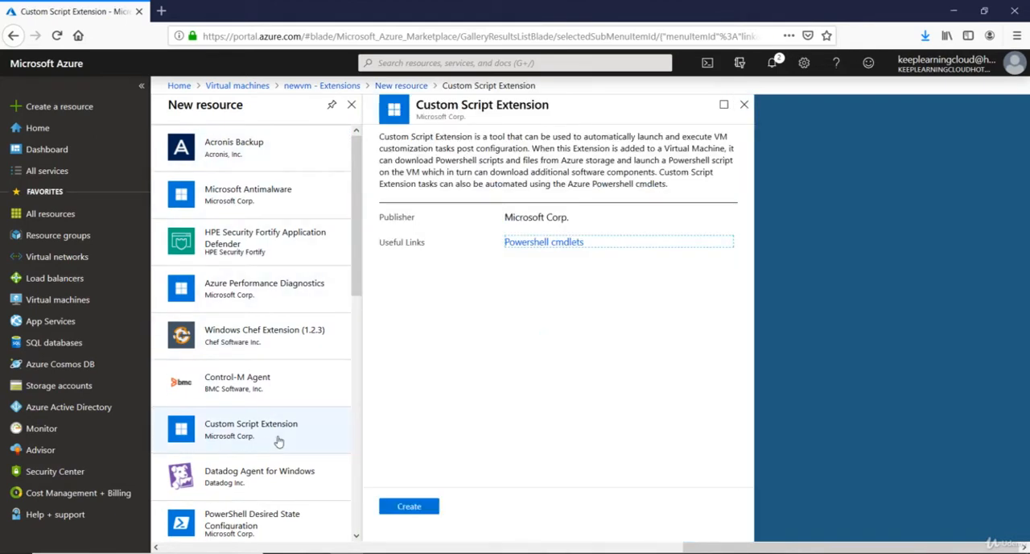
click(411, 507)
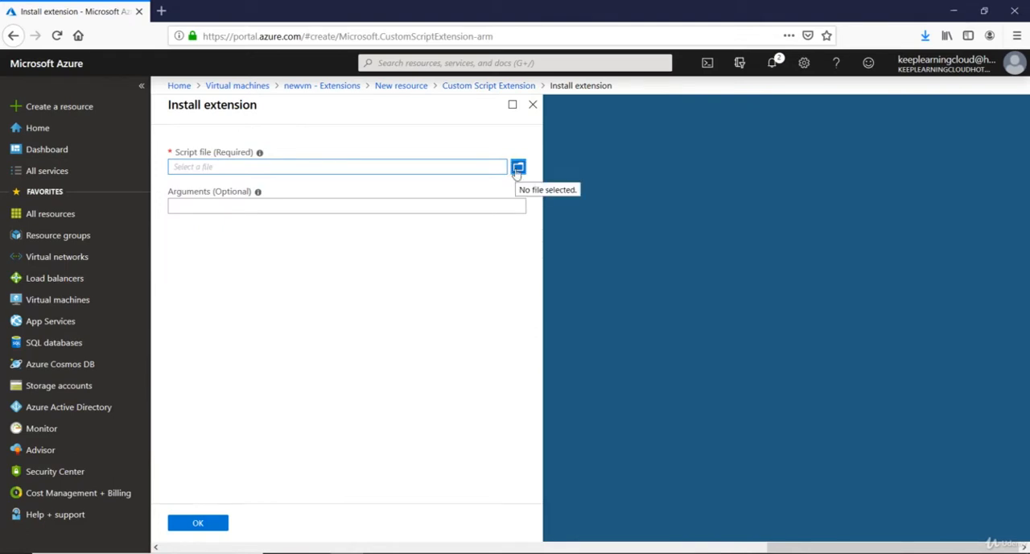
Switch to Windows PowerShell ISE and widen the script pane for the empty script.
key(super)
text(powershell)
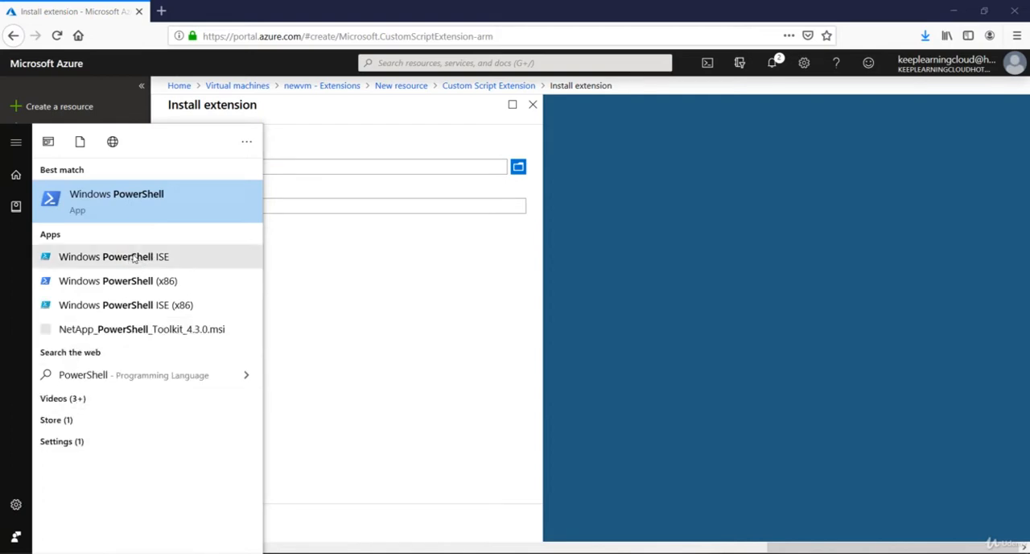
click(133, 257)
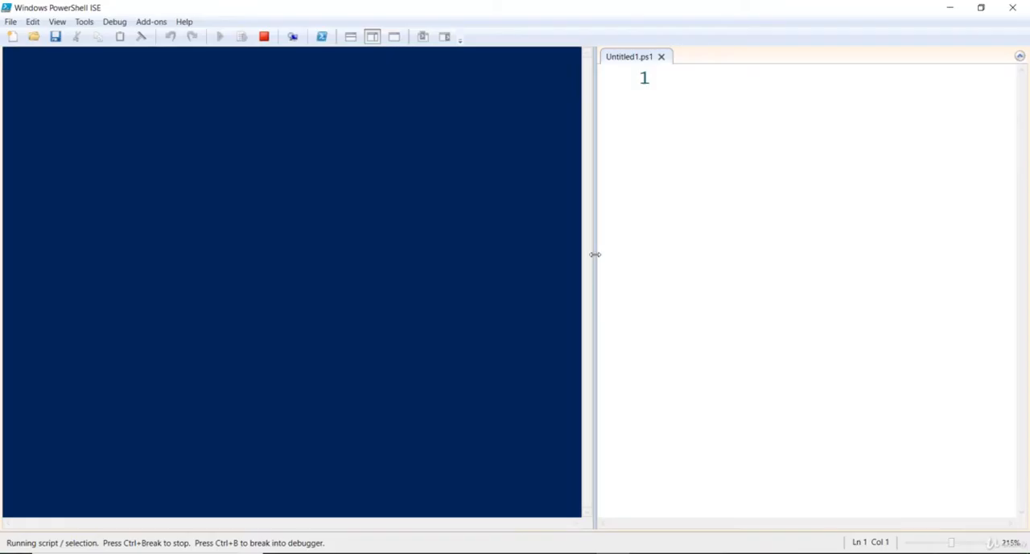
drag(594, 255, 377, 259)
click(630, 254)
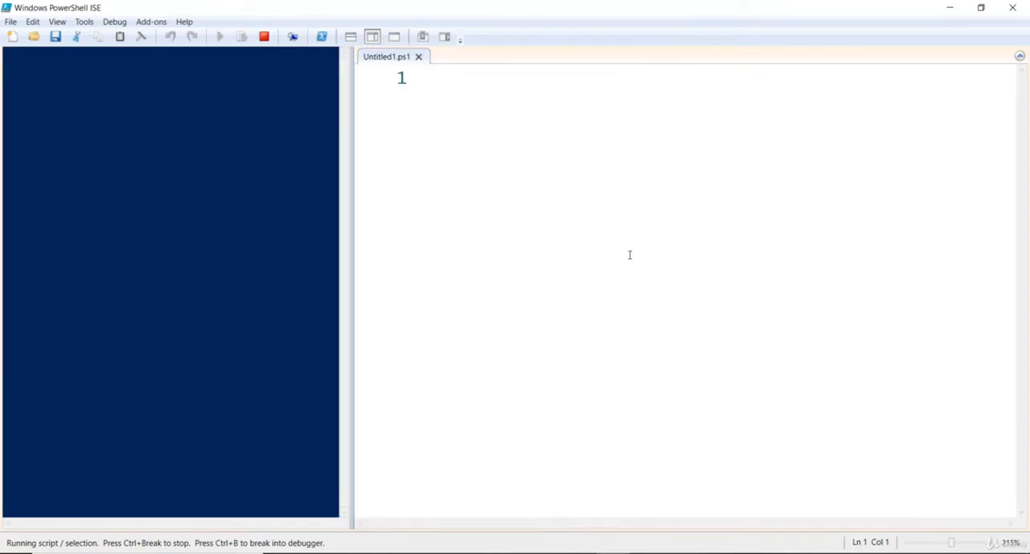
Write the command "install-windowsfeature -name web-server" on the first line of the new script.
text(instal)
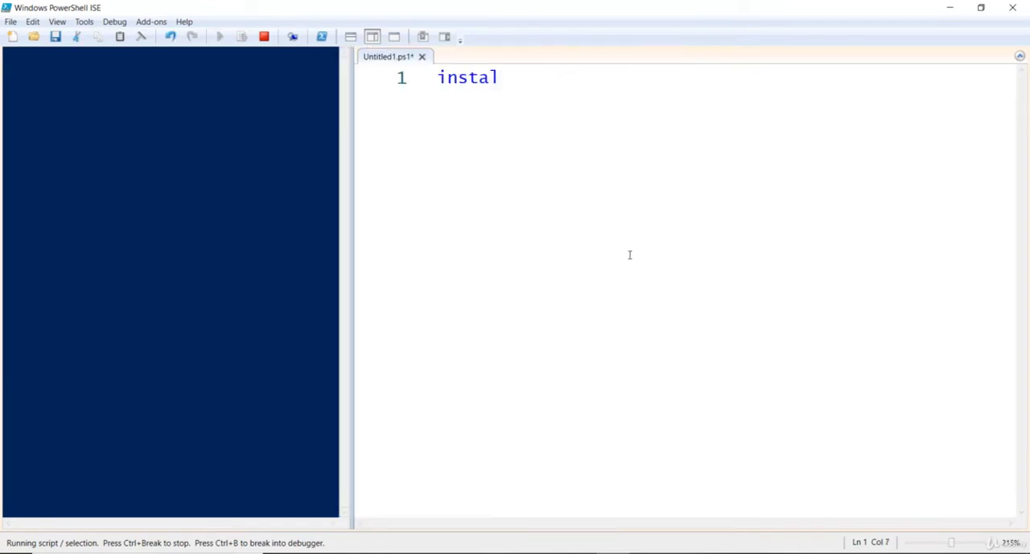
text(l-)
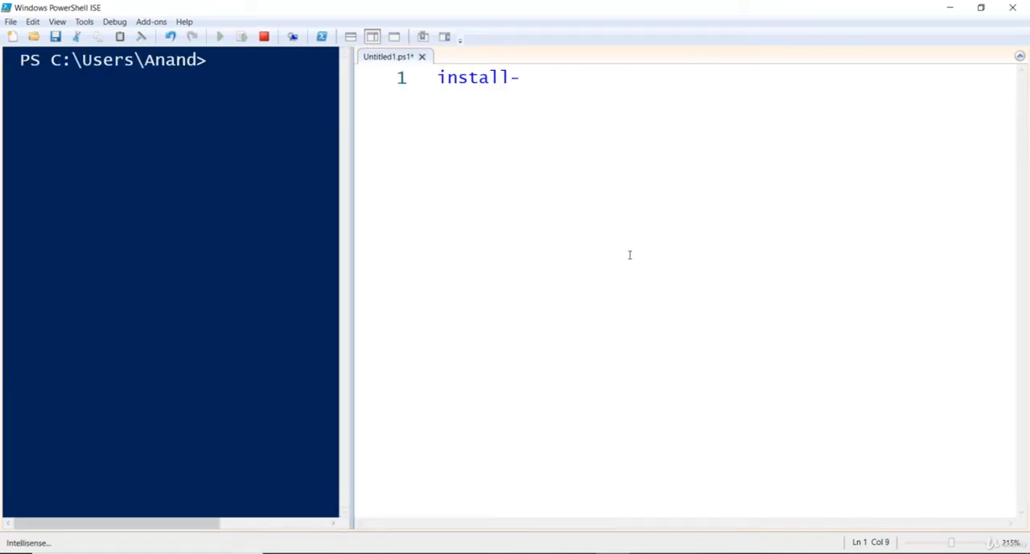
text(windows)
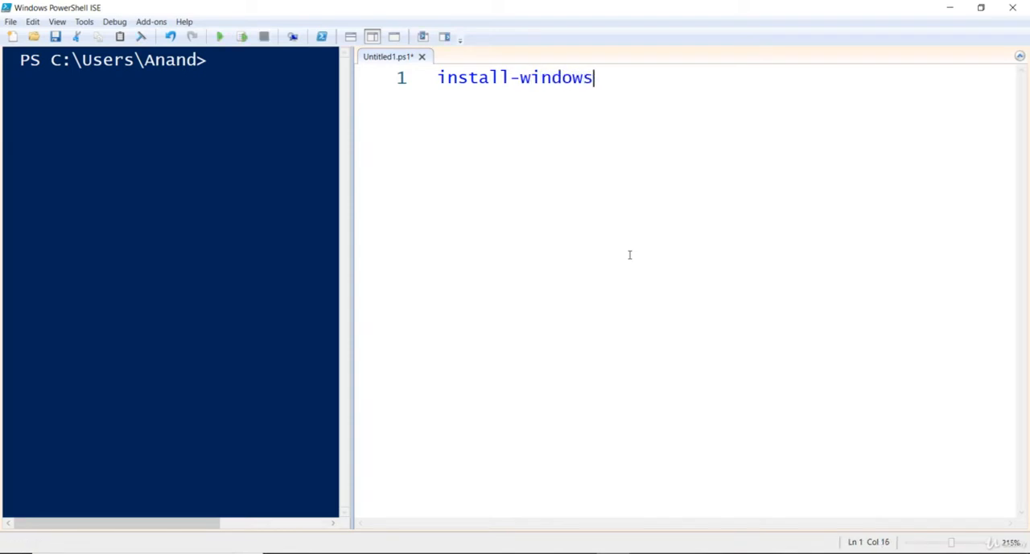
text(feature)
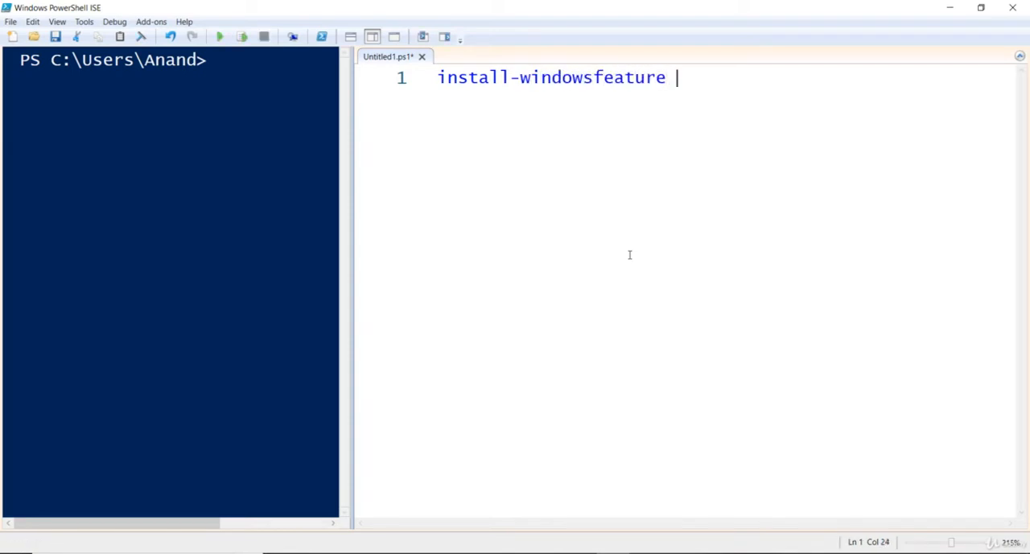
text( -)
key(BackSpace)
text(-)
key(BackSpace)
text(-name w)
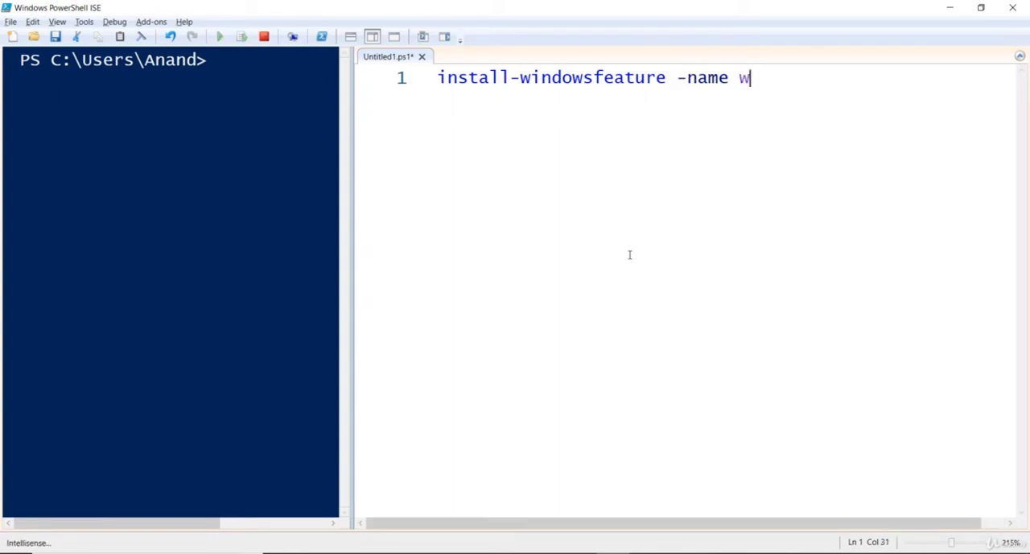
text(eb-se)
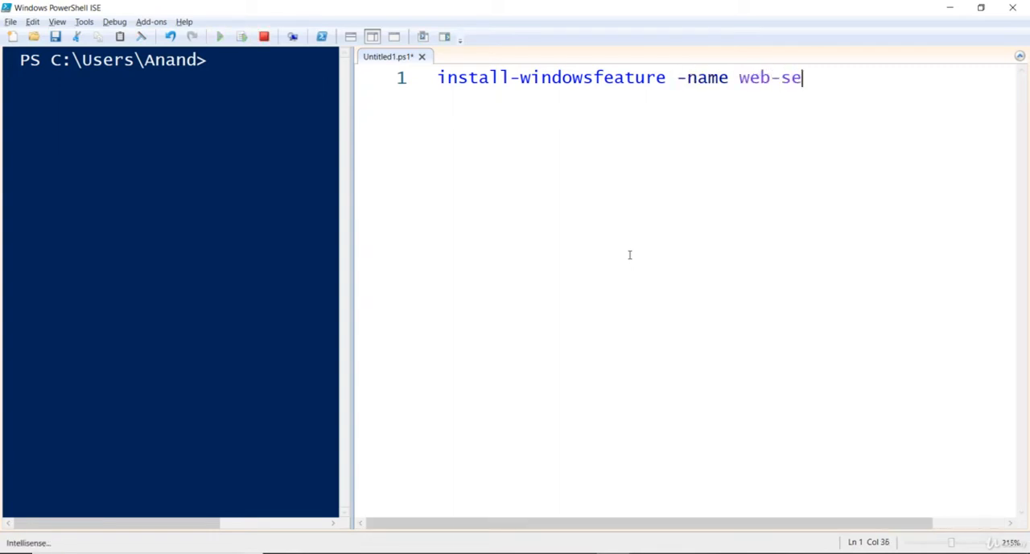
text(rver)
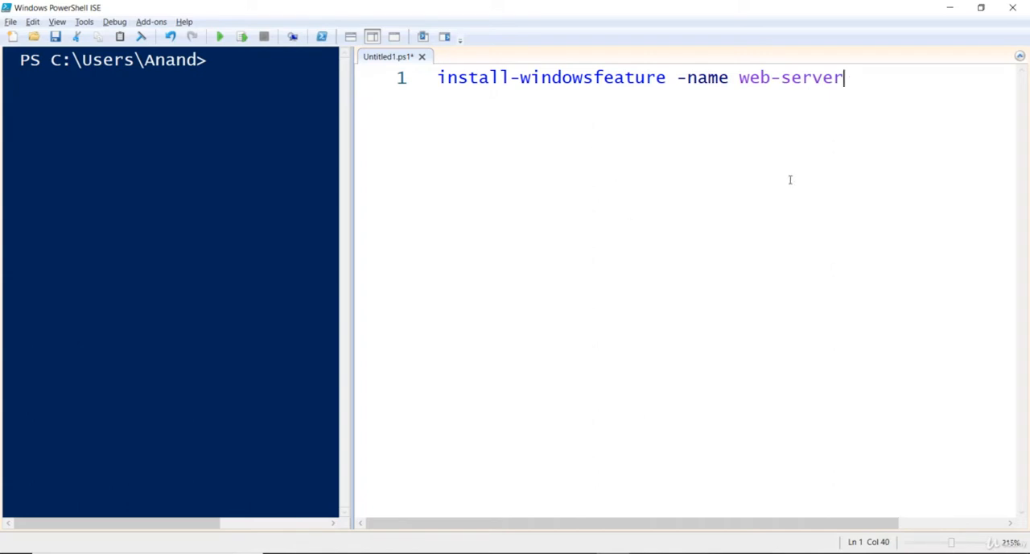
Capitalize the first letter of the script's command so it reads "Install-windowsfeature".
key(Home)
key(Delete)
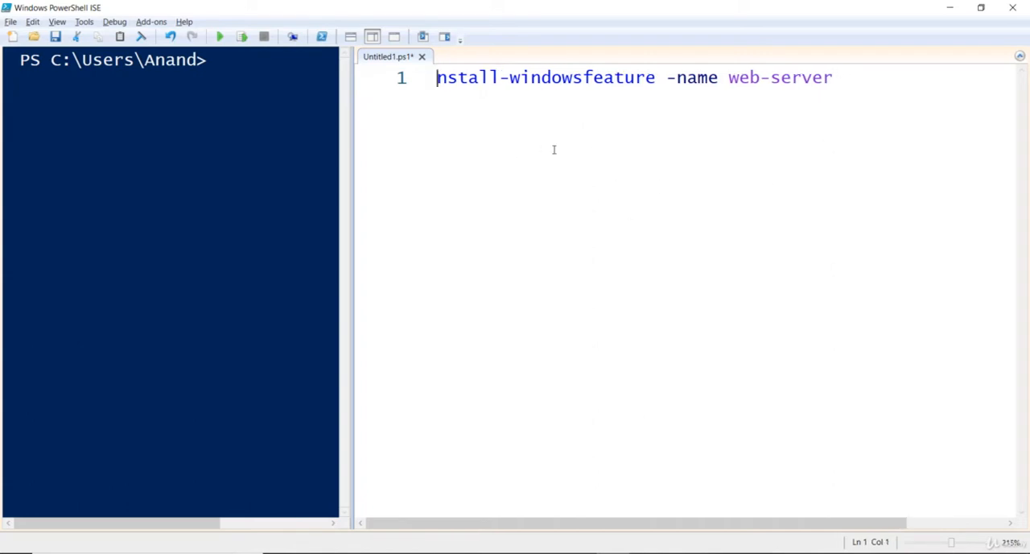
text(I)
click(780, 172)
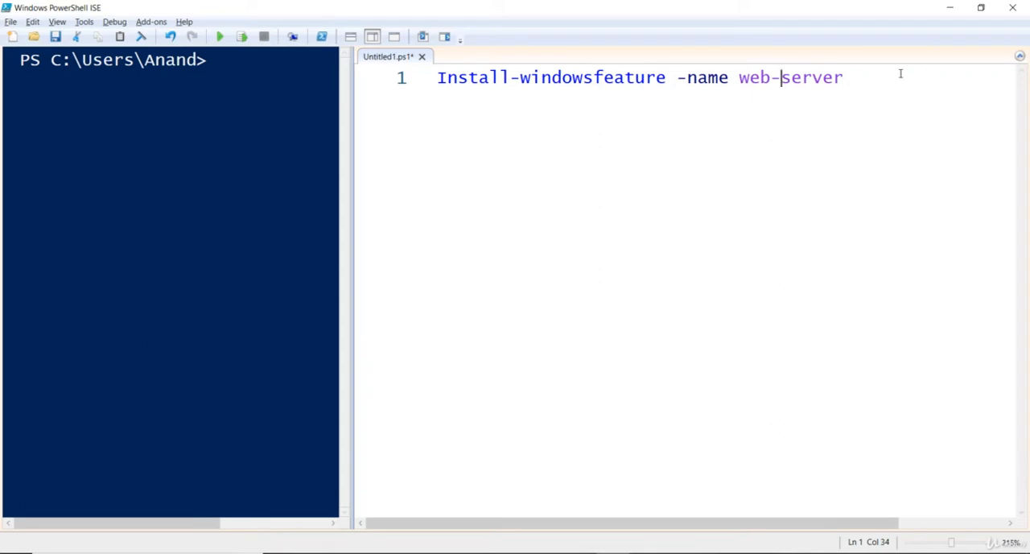
Save the script as Installwebservice in the script extensions folder on the ACER DATA (K:) drive.
drag(898, 74, 740, 79)
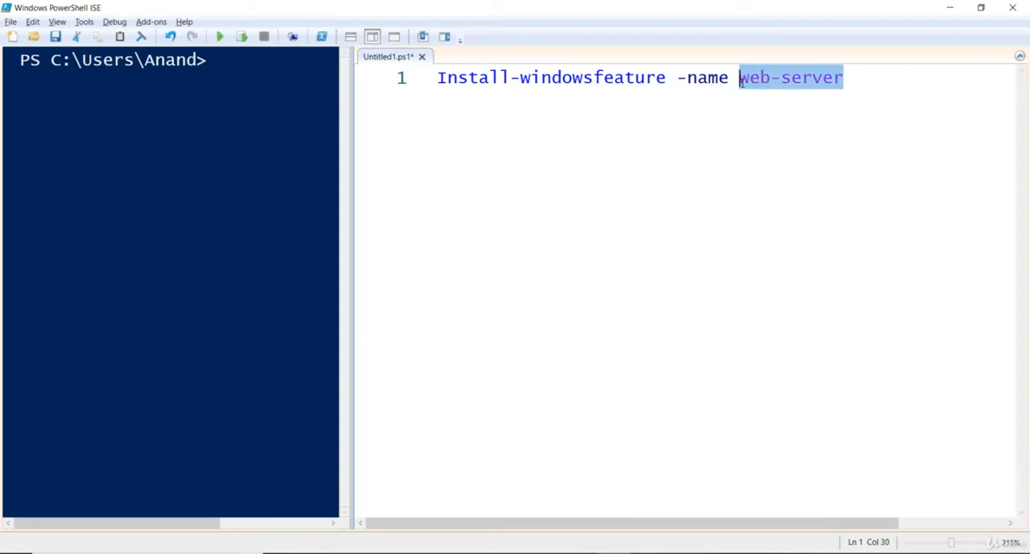
click(733, 148)
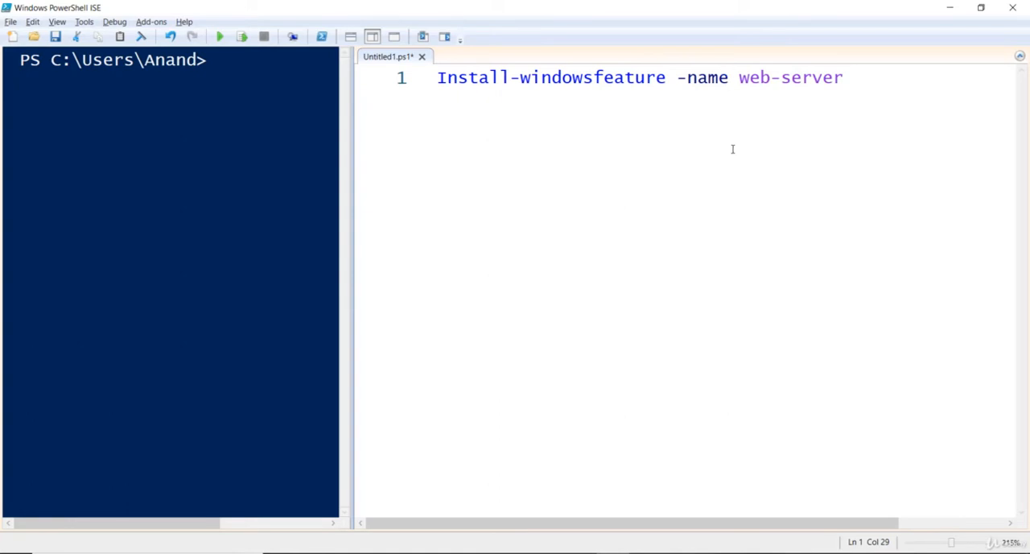
key(ctrl+s)
text(Installwebservice)
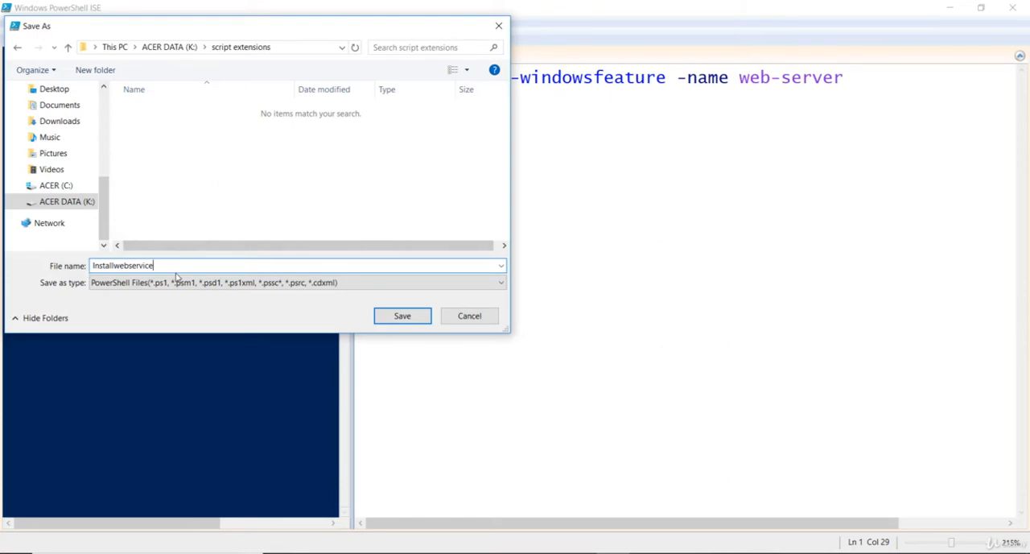
drag(178, 262, 114, 273)
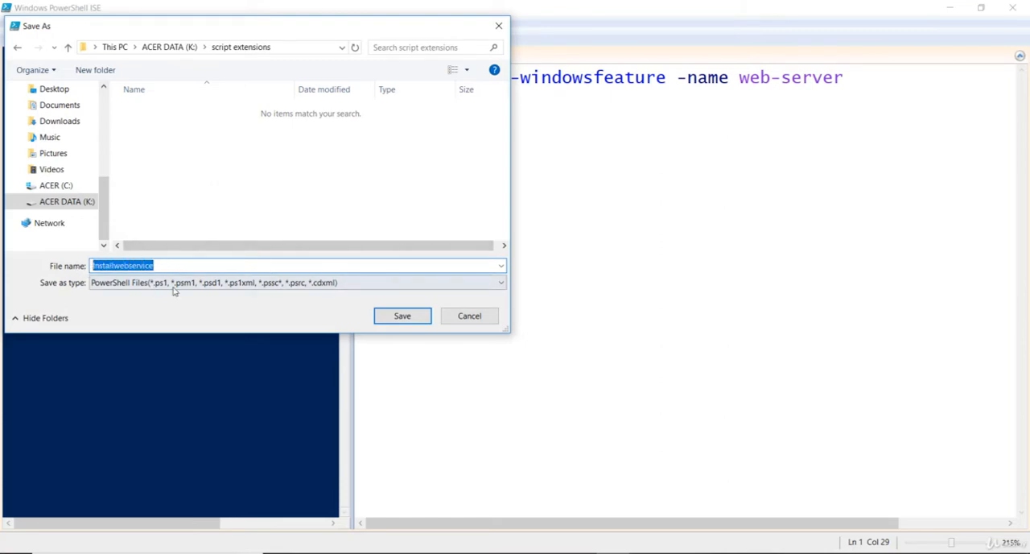
key(Return)
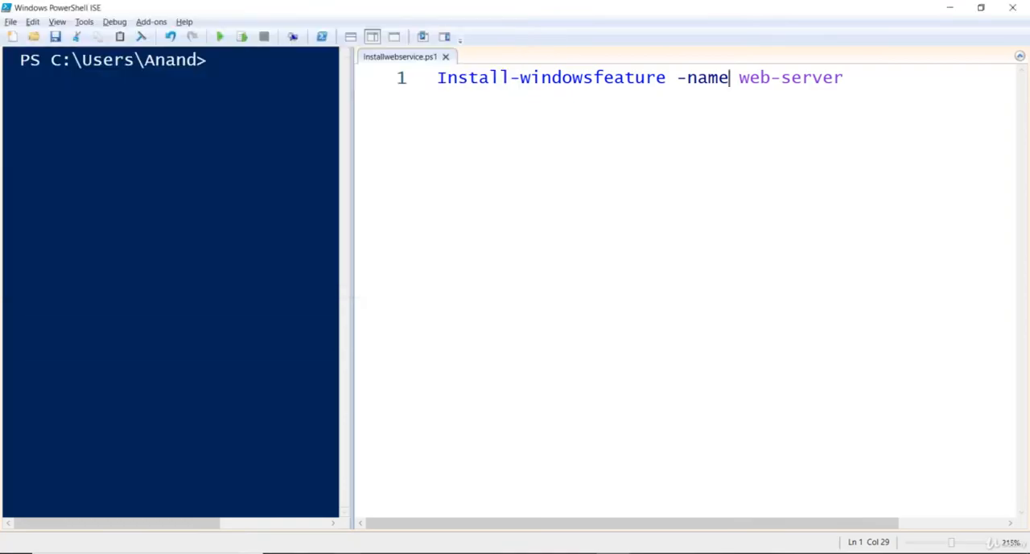
Switch to the Azure portal and install the Custom Script Extension on newvm using Installwebservice.ps1 as the script file.
click(347, 553)
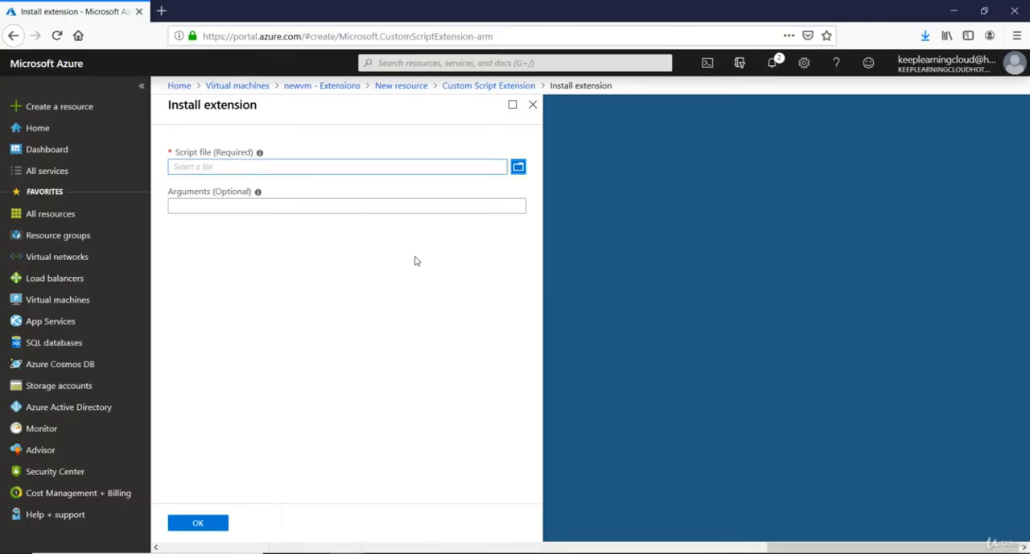
click(518, 167)
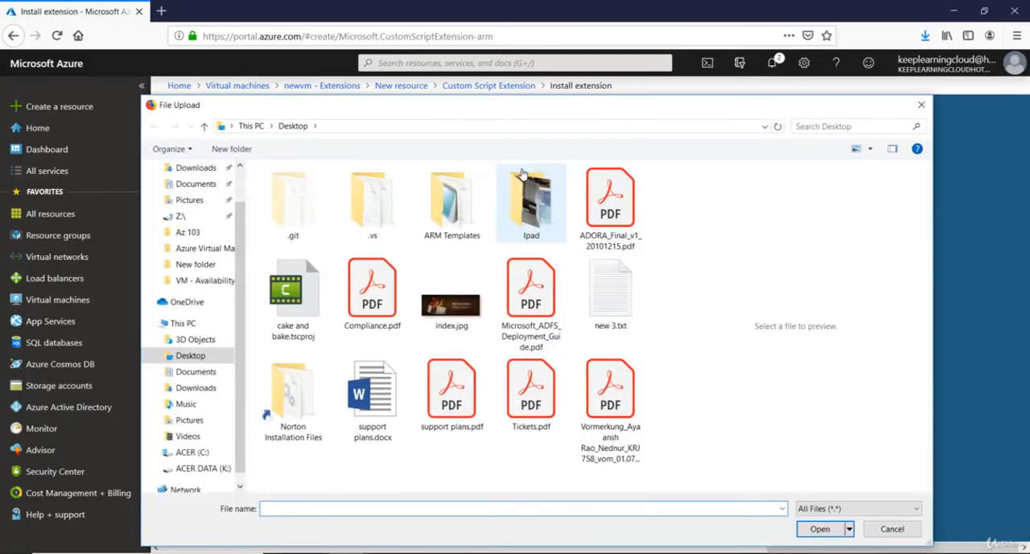
click(891, 529)
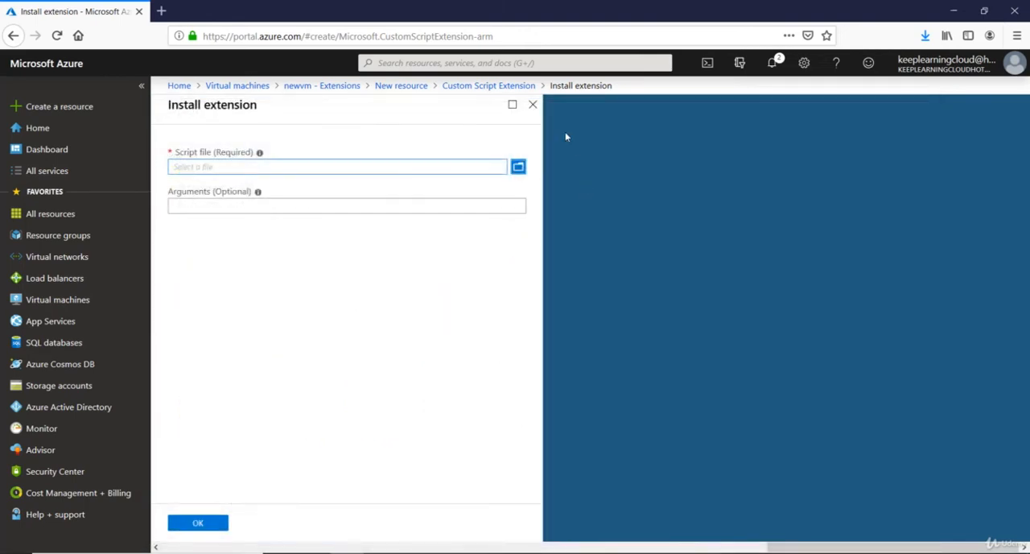
click(517, 170)
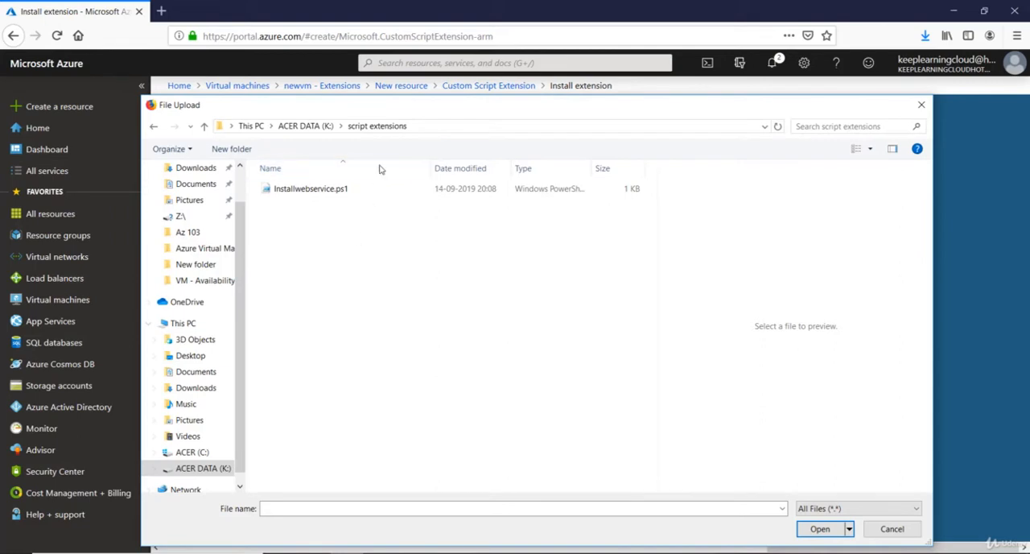
click(332, 194)
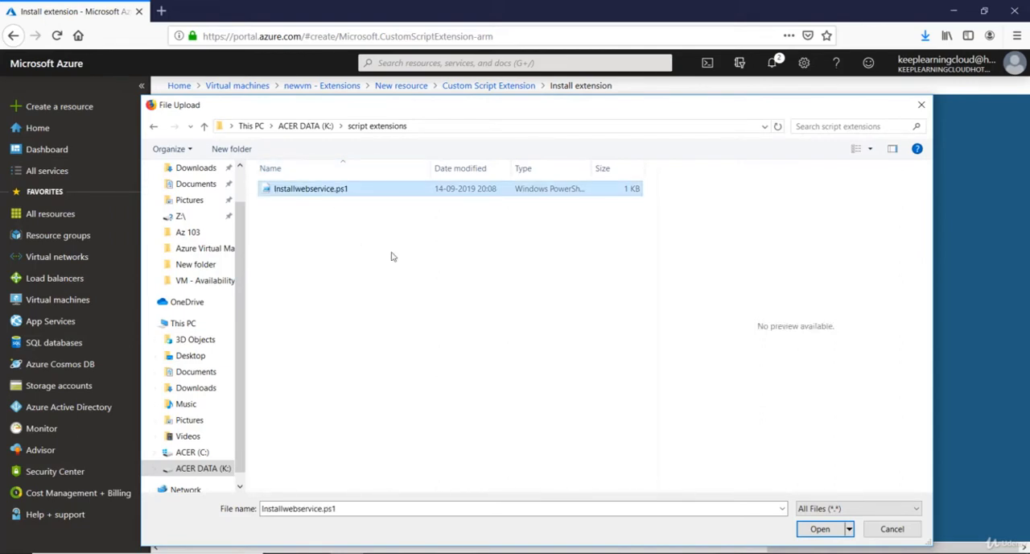
click(820, 528)
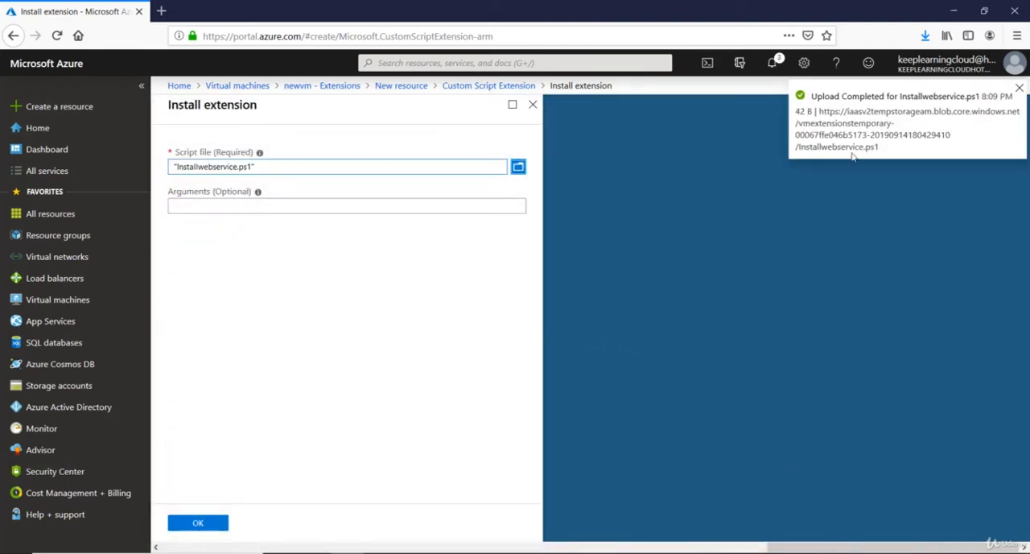
click(194, 525)
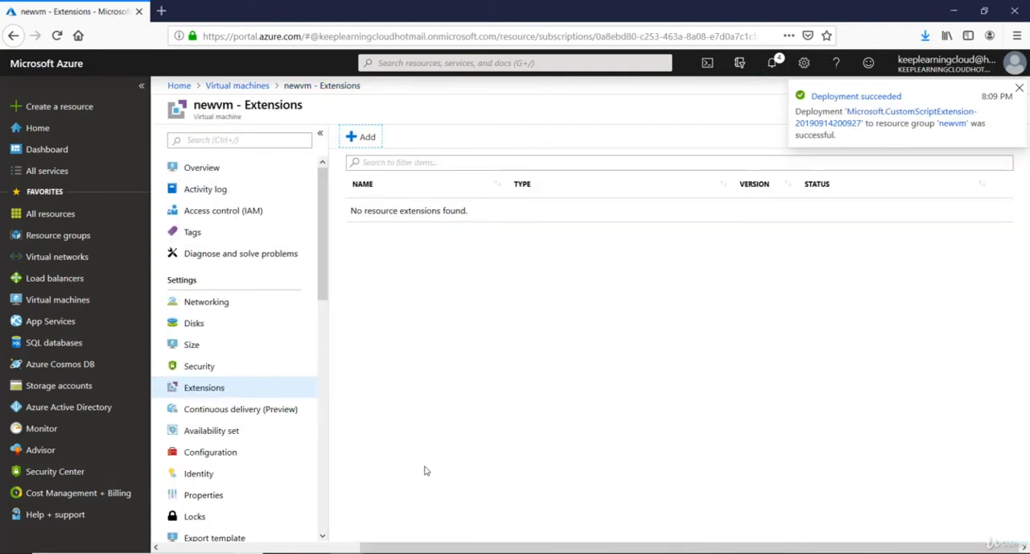
Copy newvm's public IP address from its overview and start a Remote Desktop connection (mstsc) to that address.
click(199, 169)
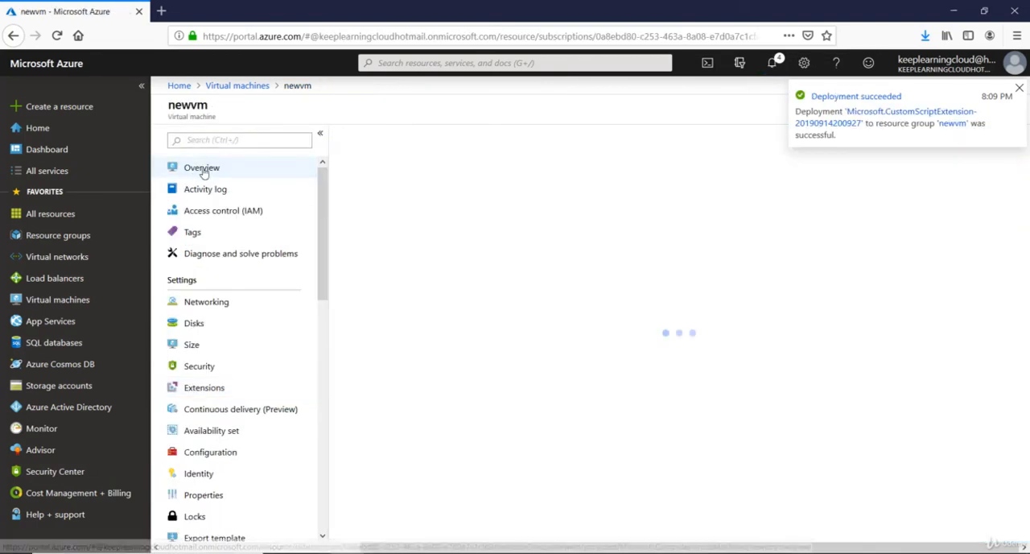
click(836, 240)
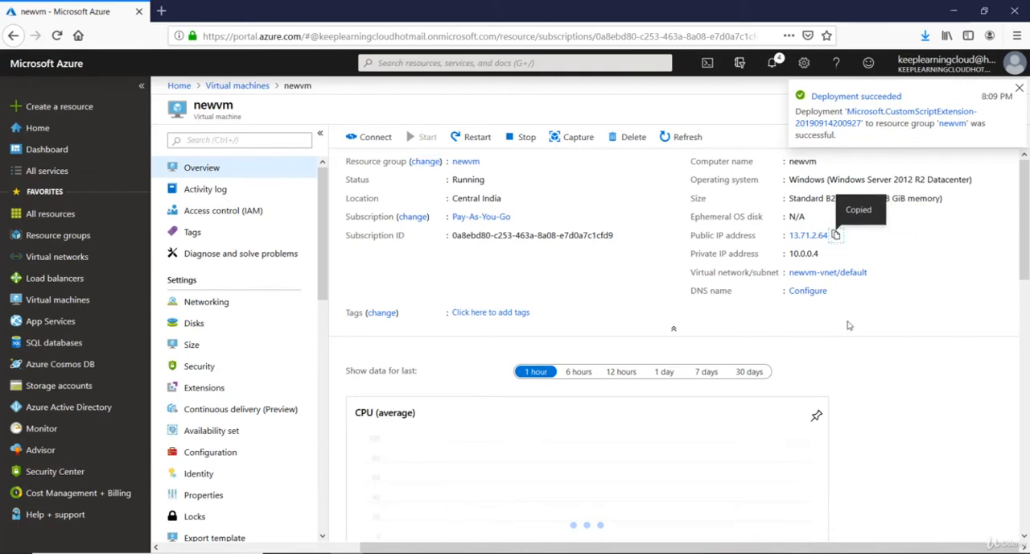
key(super+r)
text(mstsc)
key(Return)
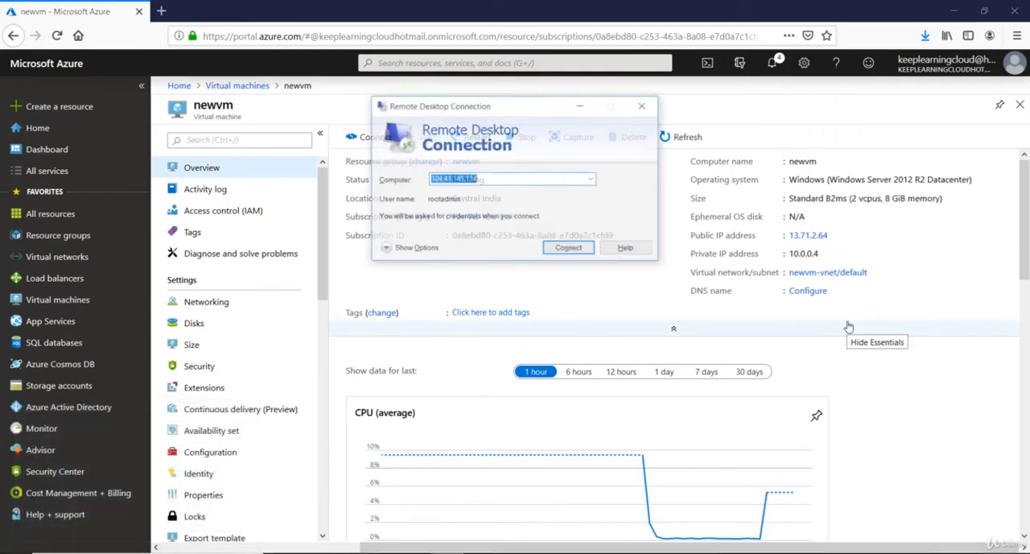
key(ctrl+v)
key(Return)
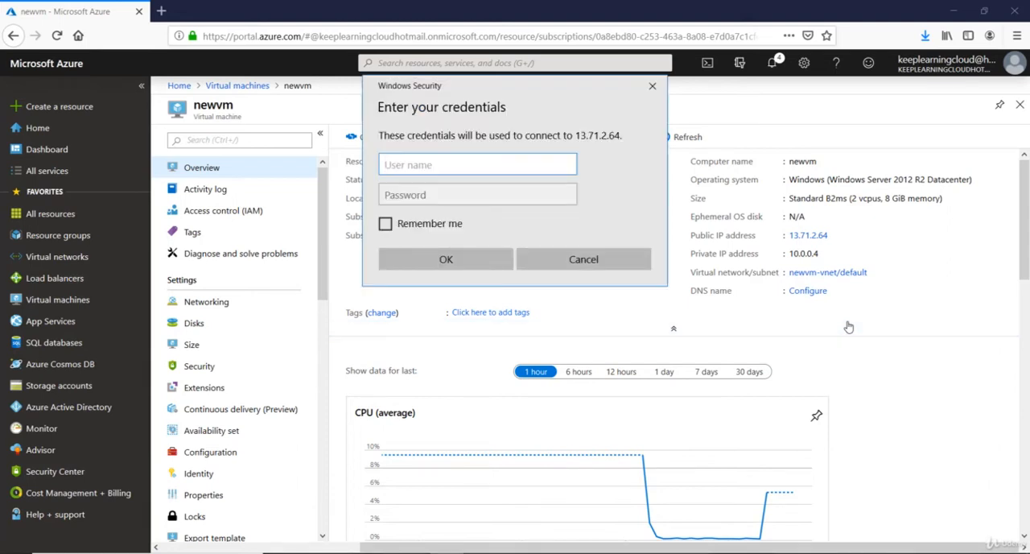
Sign in to the VM as rootadmin with the account password, accept the connection, and allow network discovery.
text(rootadmin)
key(Tab)
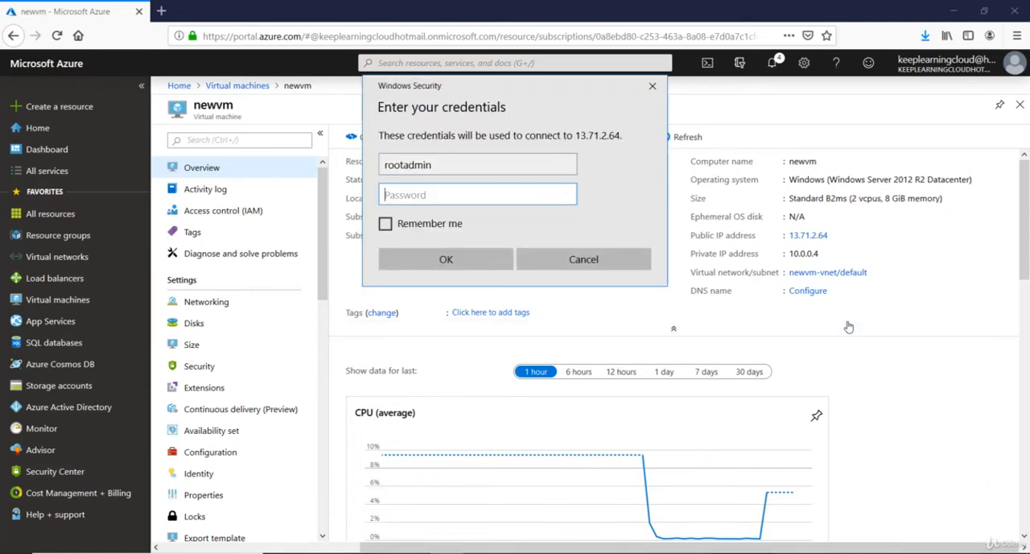
text(Password1234)
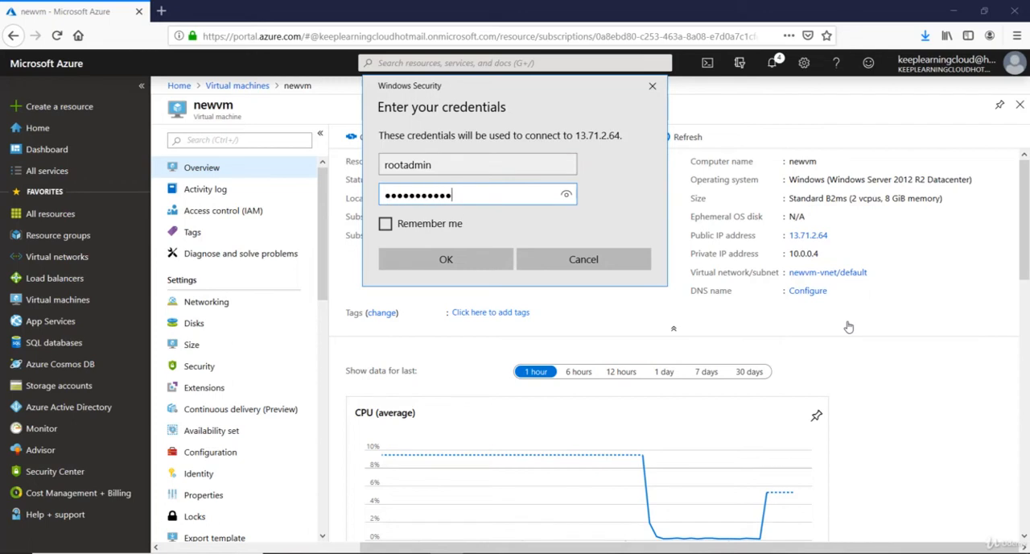
key(Return)
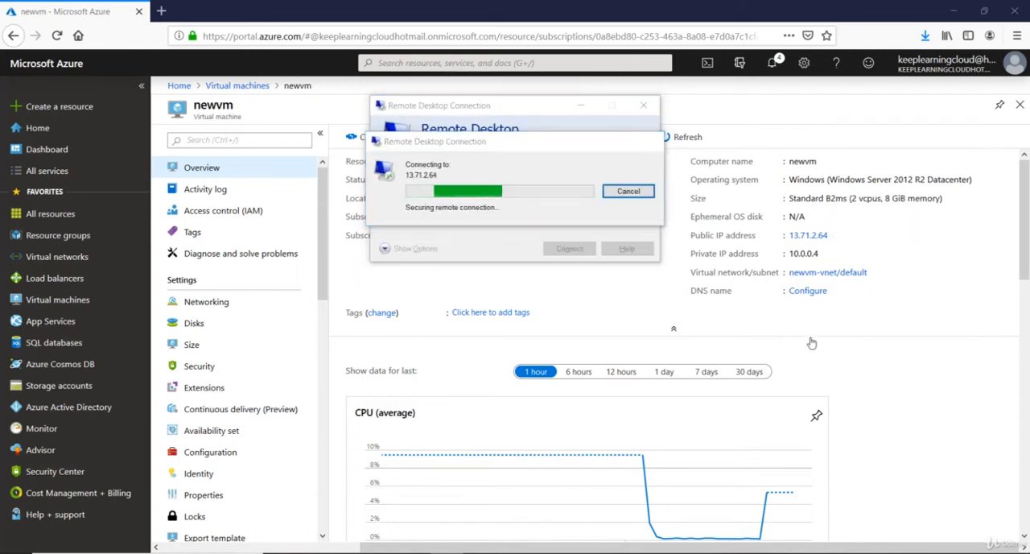
click(565, 296)
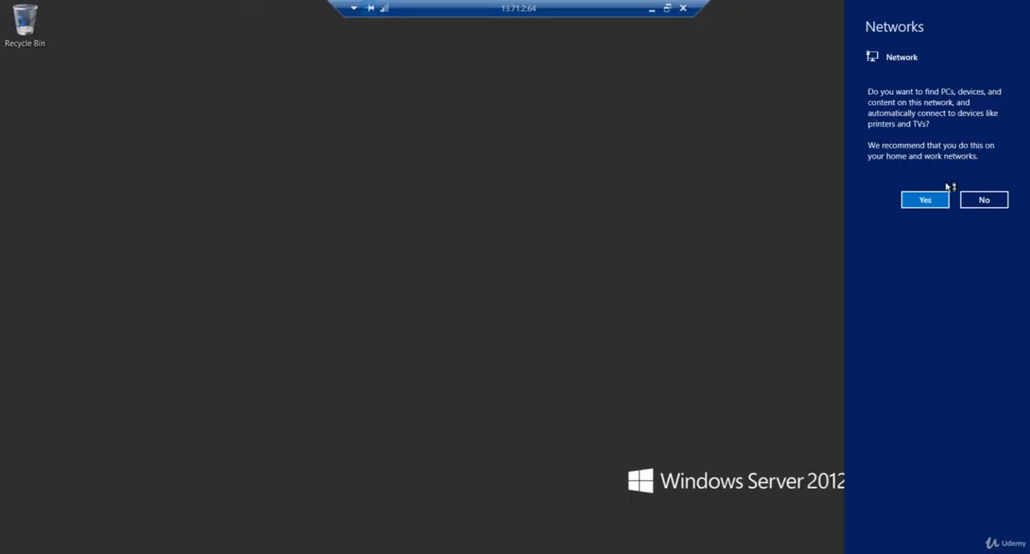
click(924, 202)
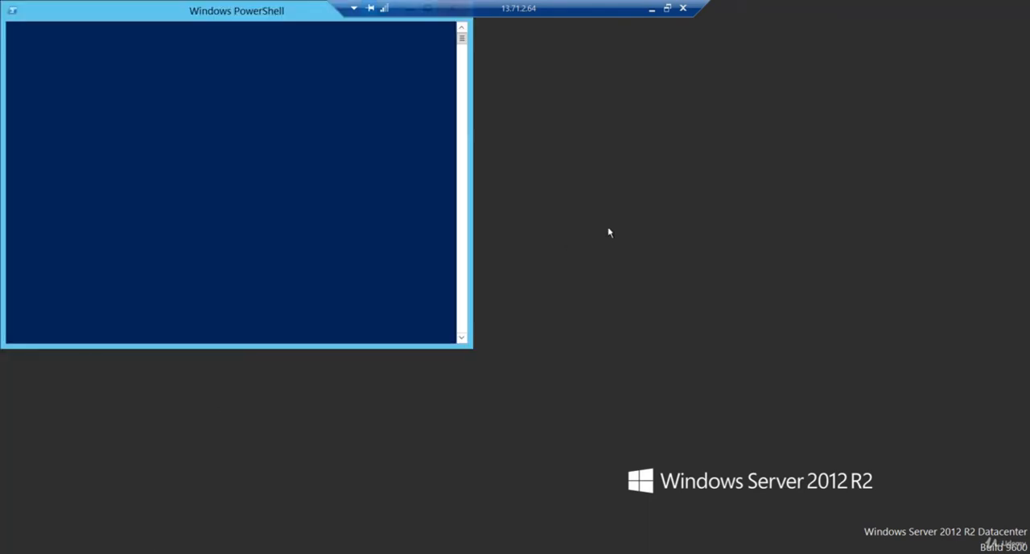
Move the VM's PowerShell window toward the middle of the desktop and list all Windows features with Get-WindowsFeature.
drag(273, 10, 566, 134)
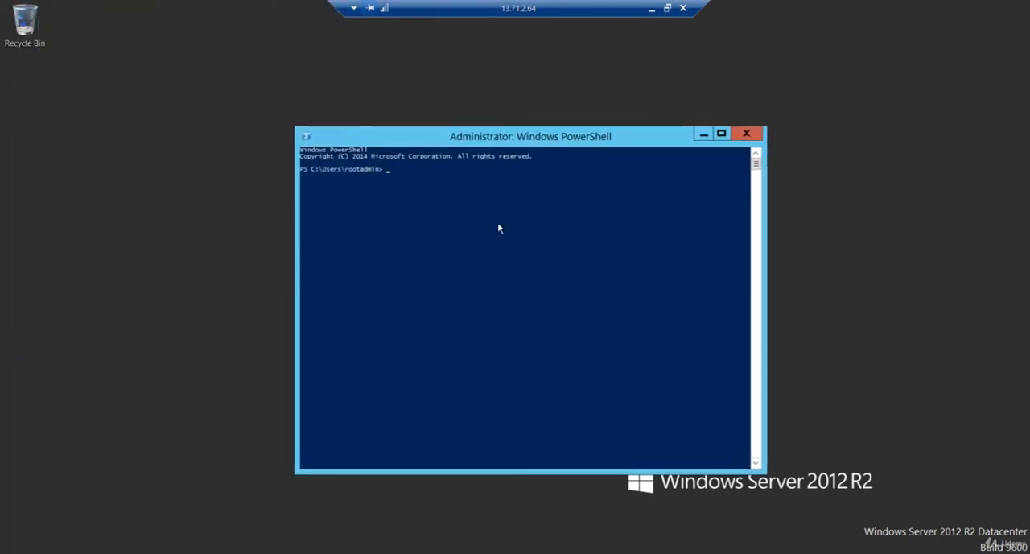
click(497, 222)
text(4)
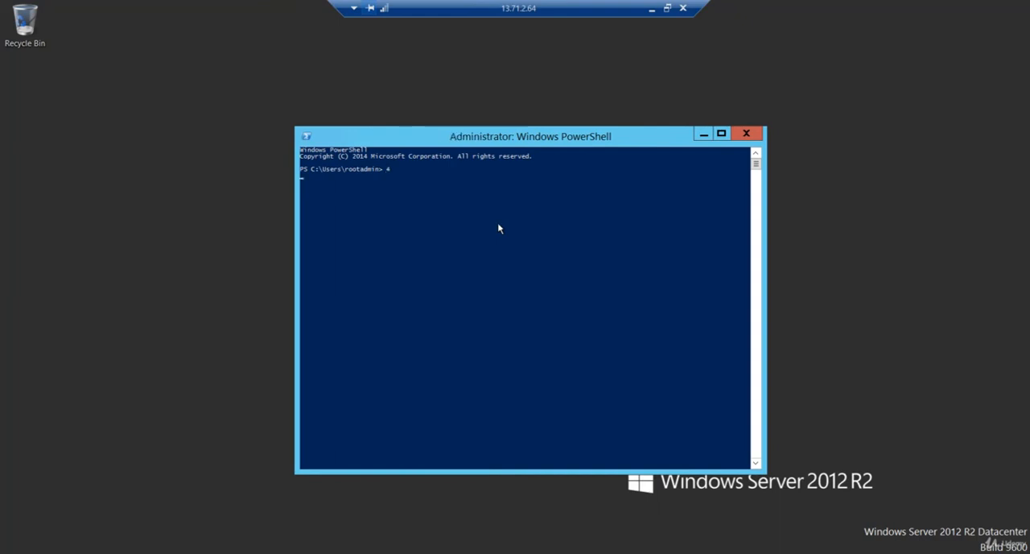
key(Return)
text(get)
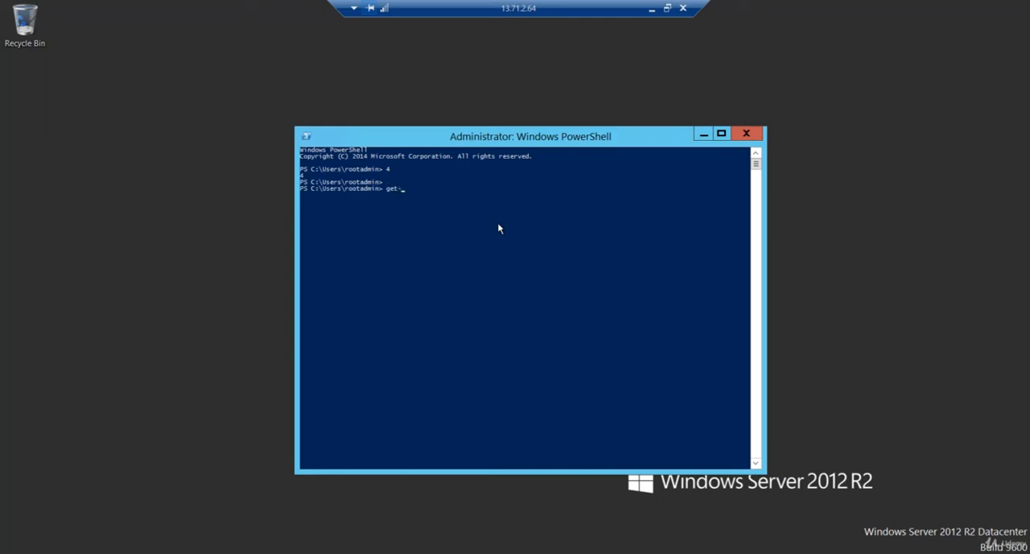
text(-windowsfeature)
key(Tab)
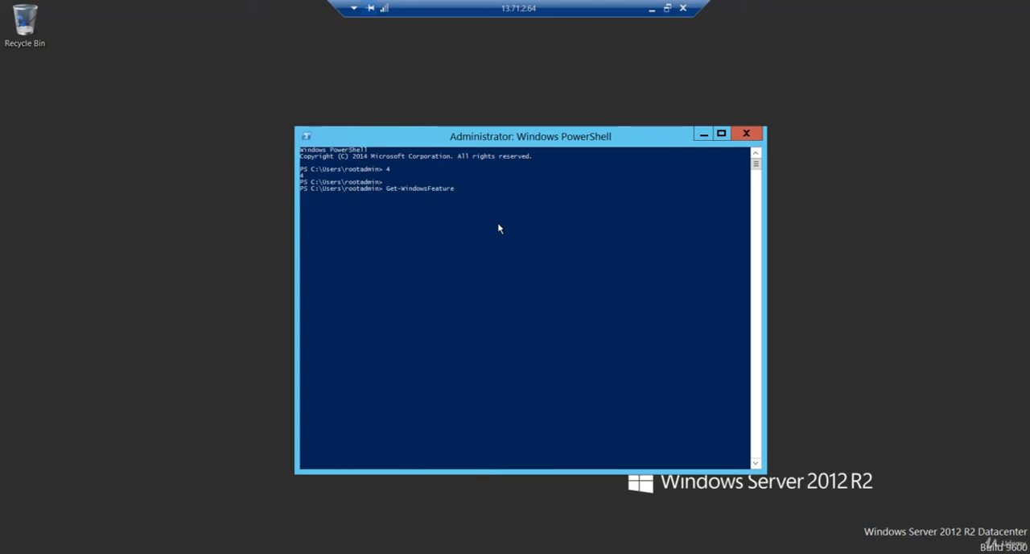
key(Return)
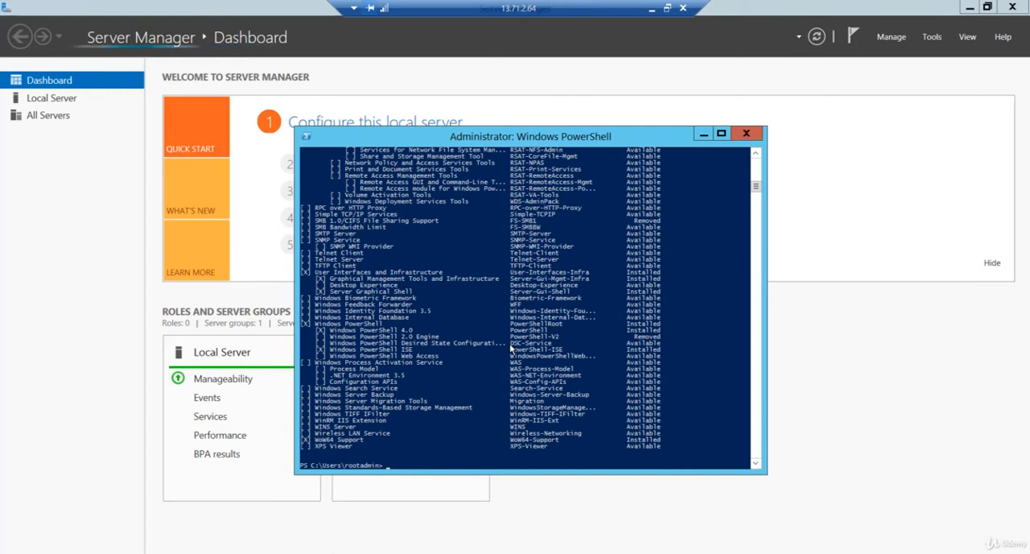
Query the web server feature with "Get-WindowsFeature -name web-server" and examine its install state.
key(Up)
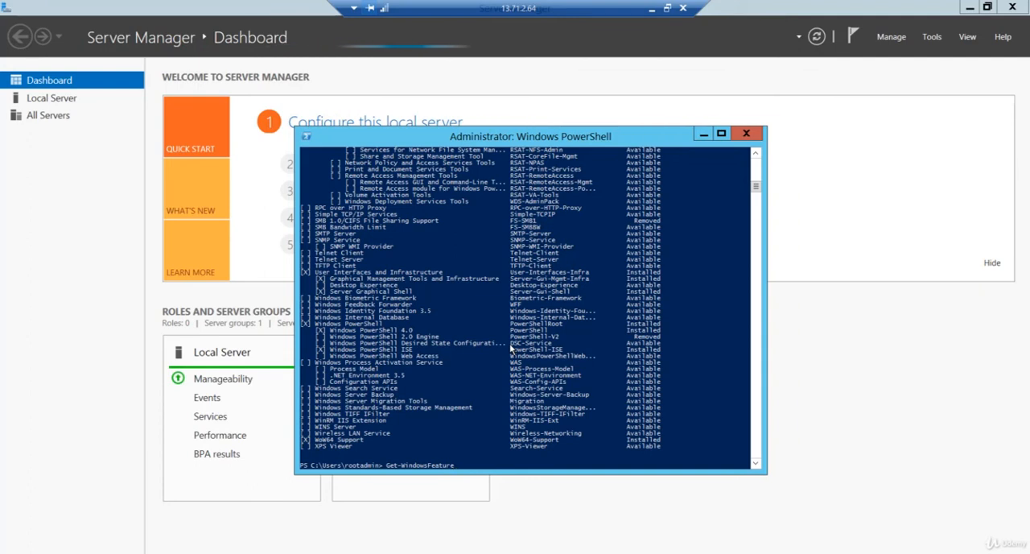
text(-name )
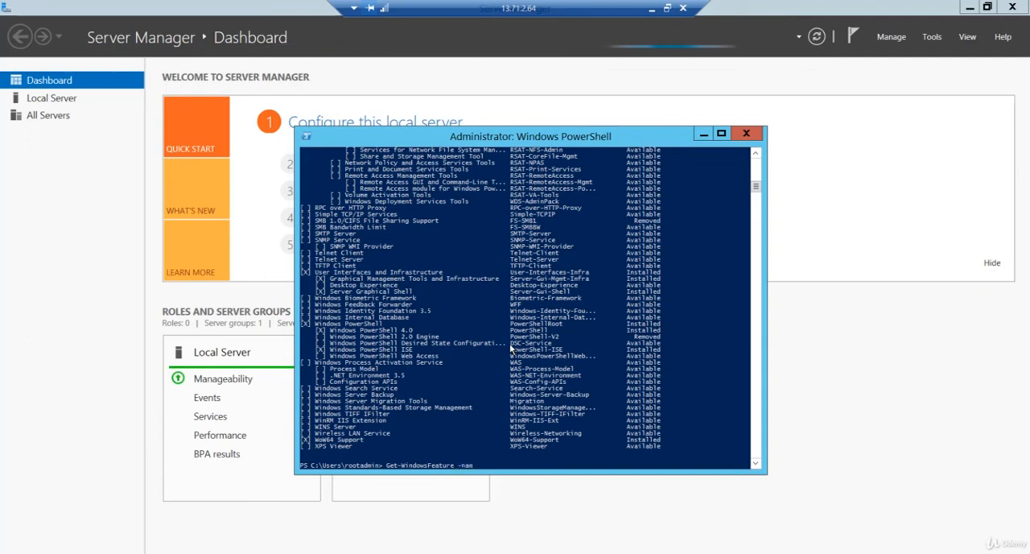
text(webserver)
key(Return)
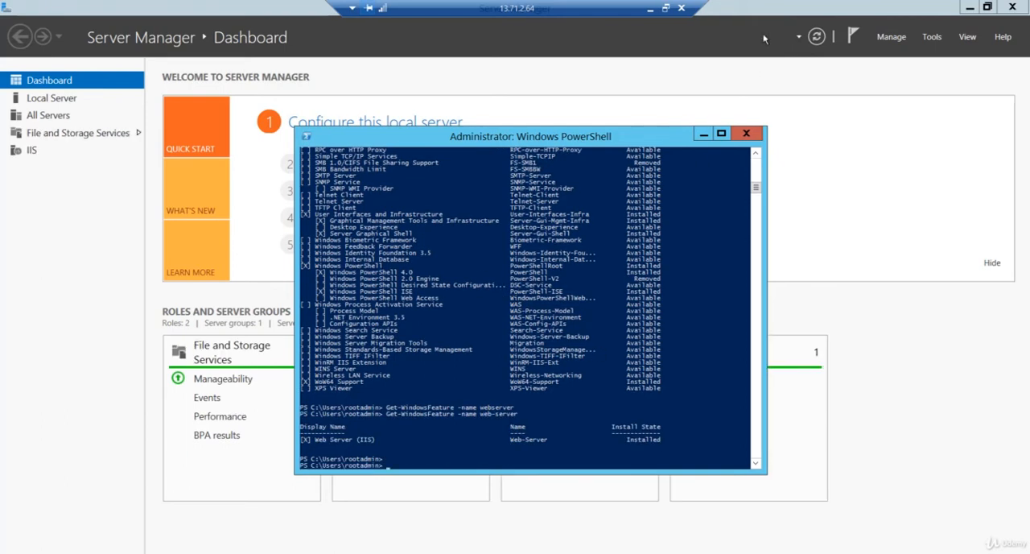
drag(309, 448, 689, 430)
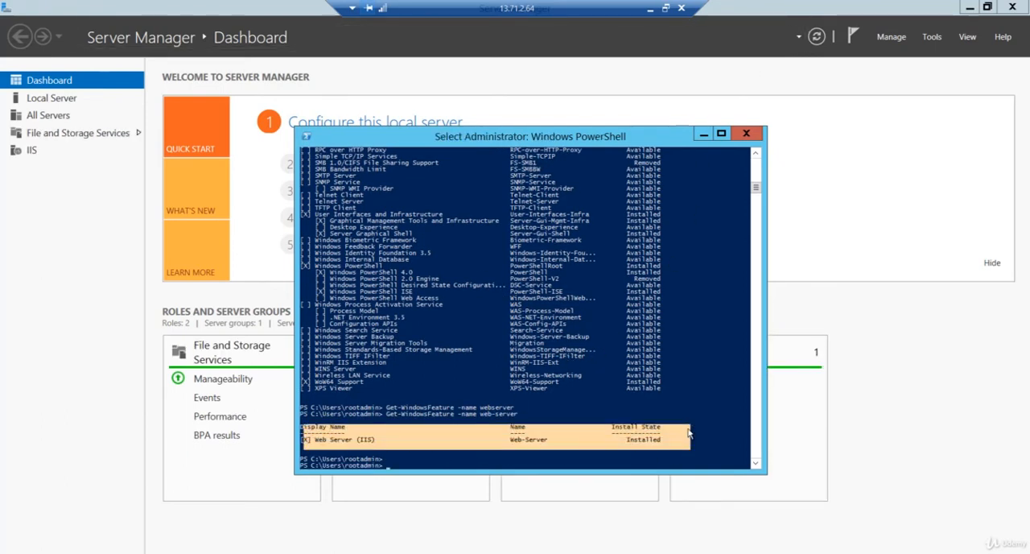
click(365, 446)
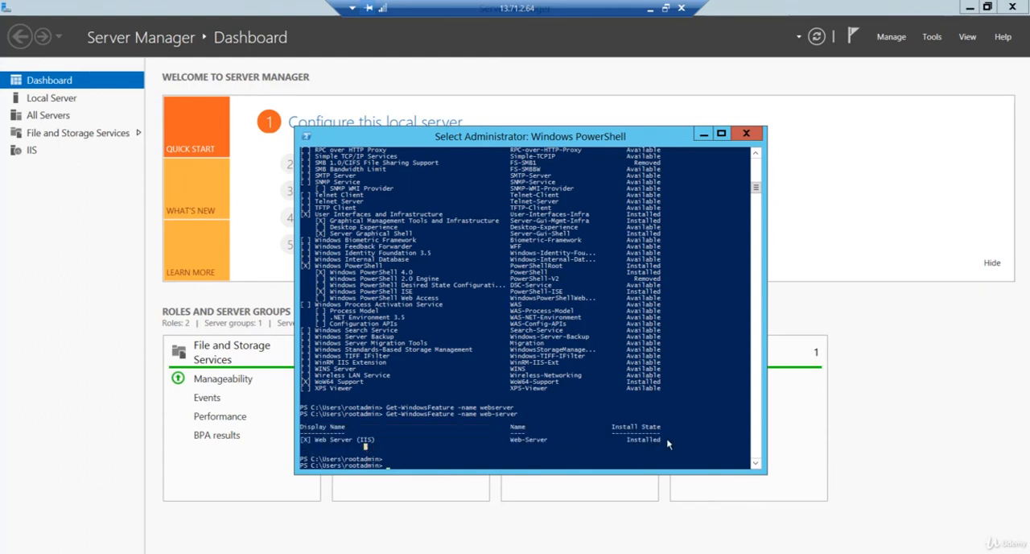
drag(669, 437, 292, 433)
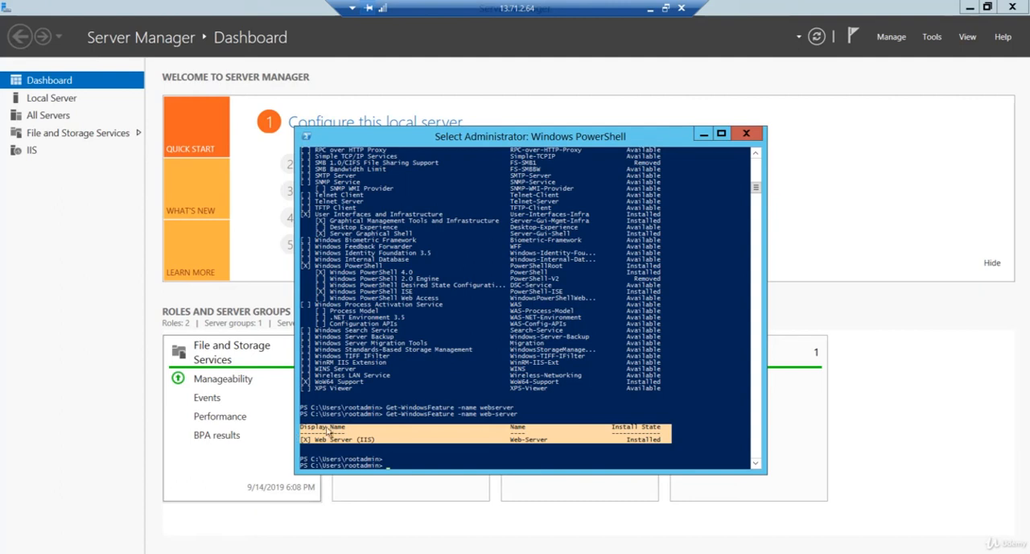
click(437, 448)
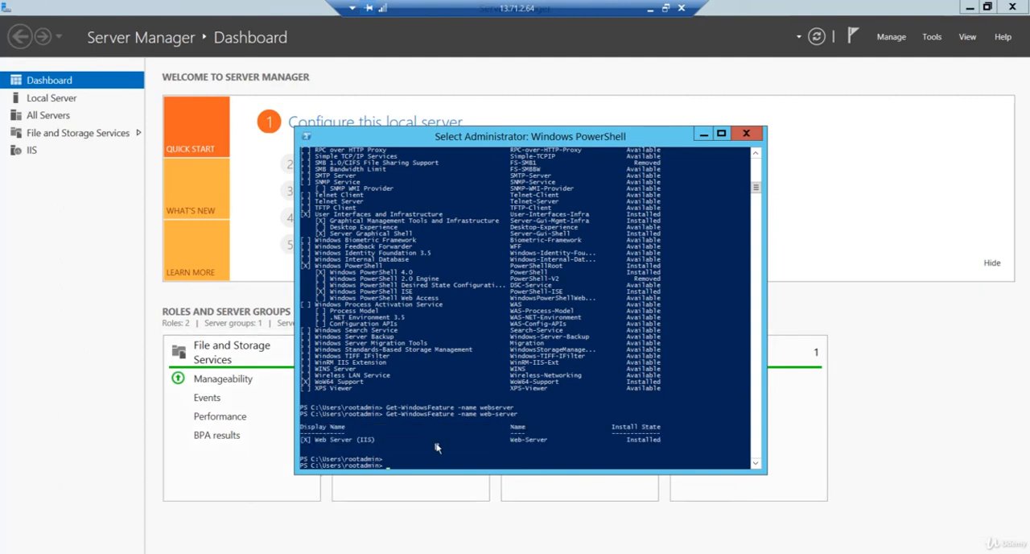
Open Programs and Features on the VM from PowerShell and select the System Center Endpoint Protection entry.
text(appwiz.cpl)
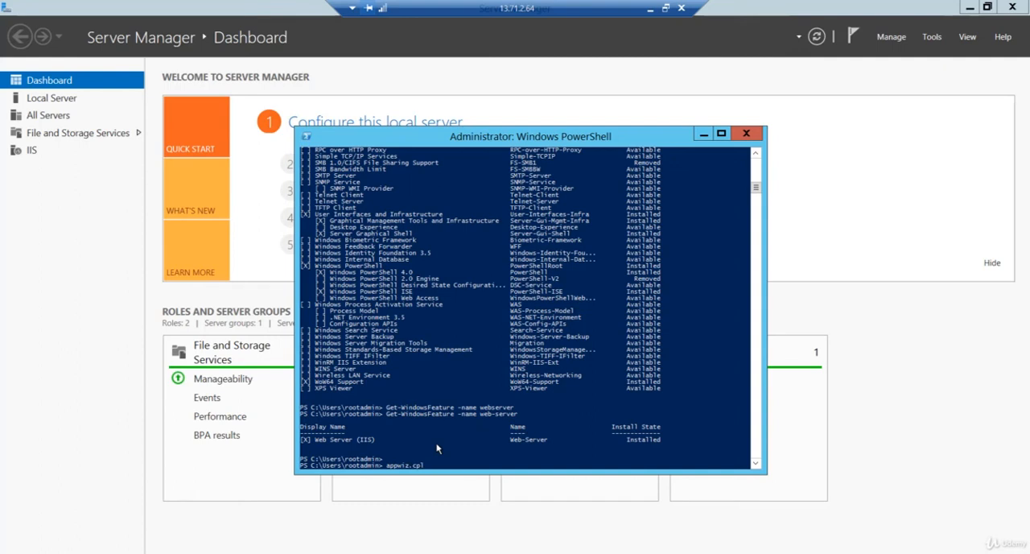
key(Return)
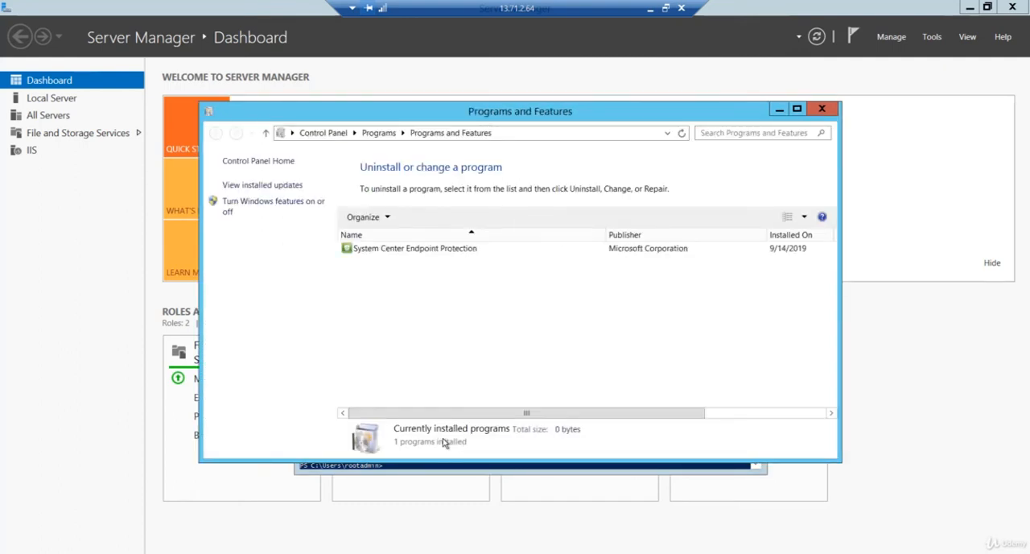
click(454, 252)
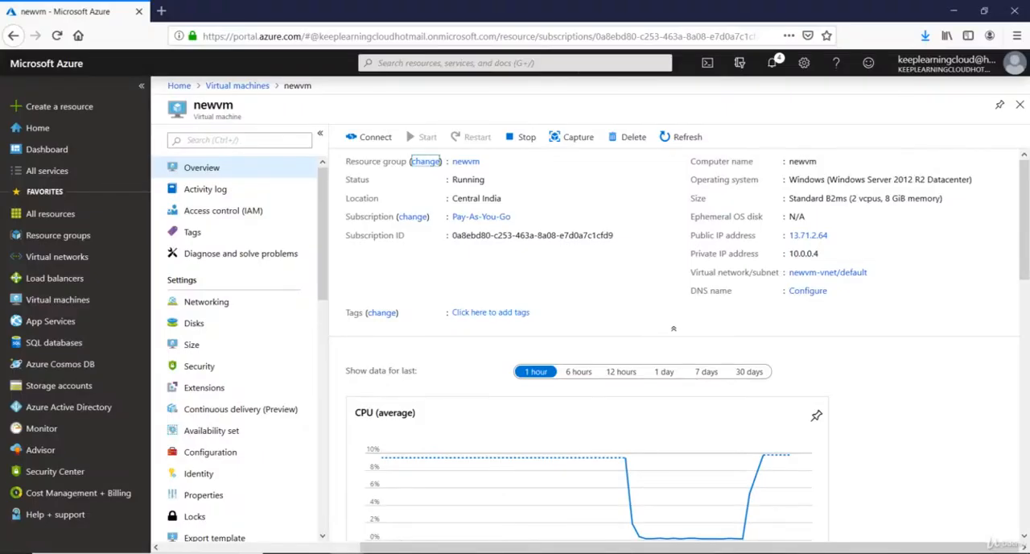
Switch to the Azure portal, view the CustomScriptExtension details in newvm's extensions, and return to the extensions list.
click(203, 387)
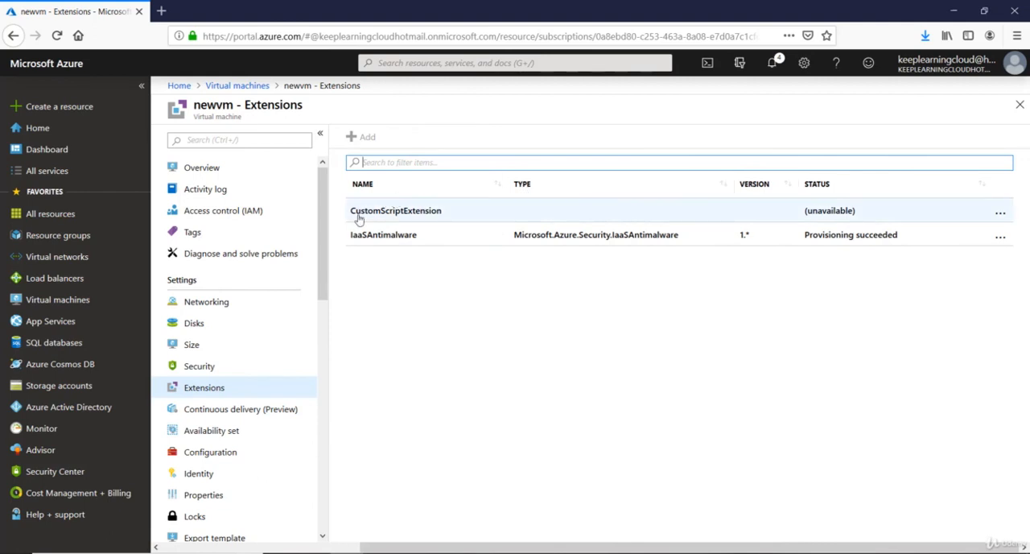
click(386, 214)
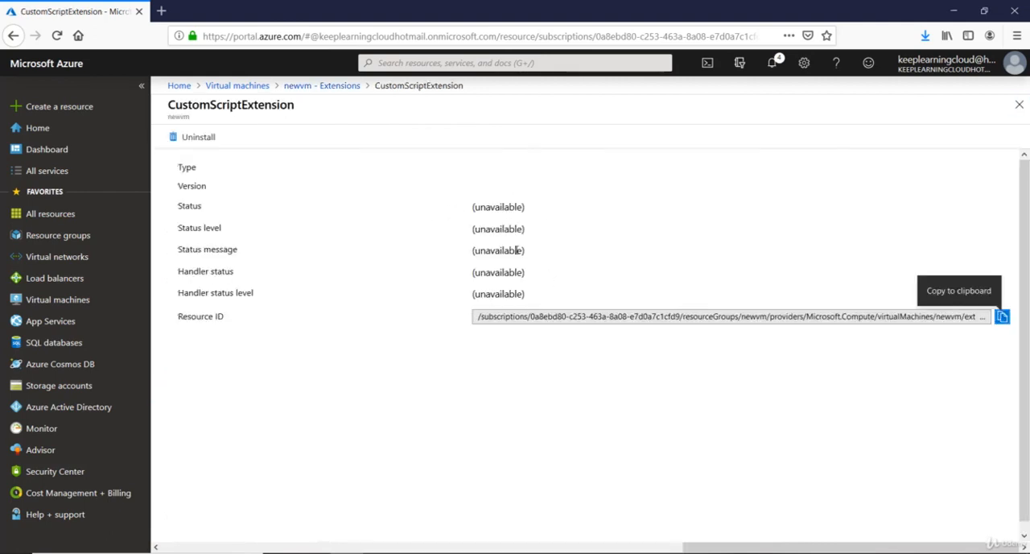
click(325, 86)
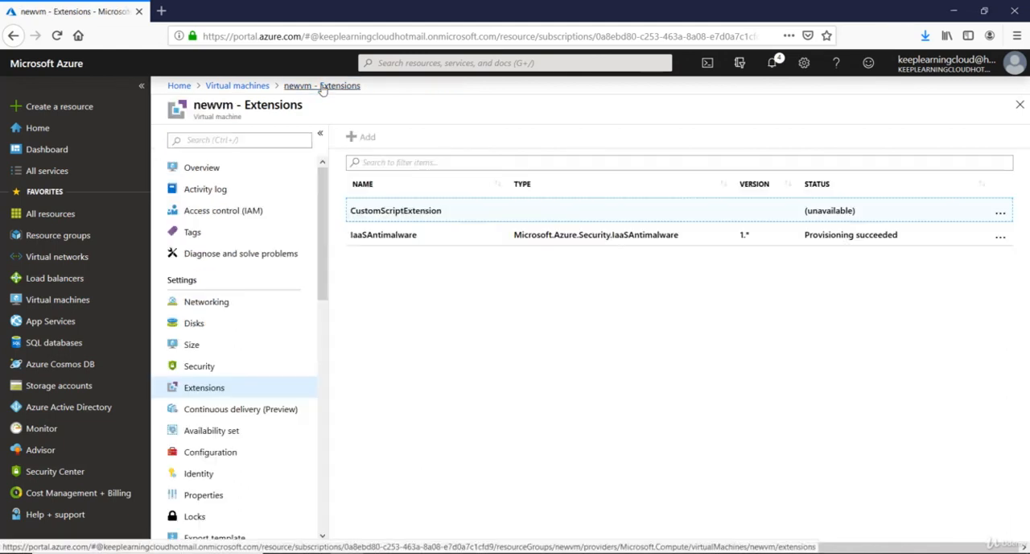